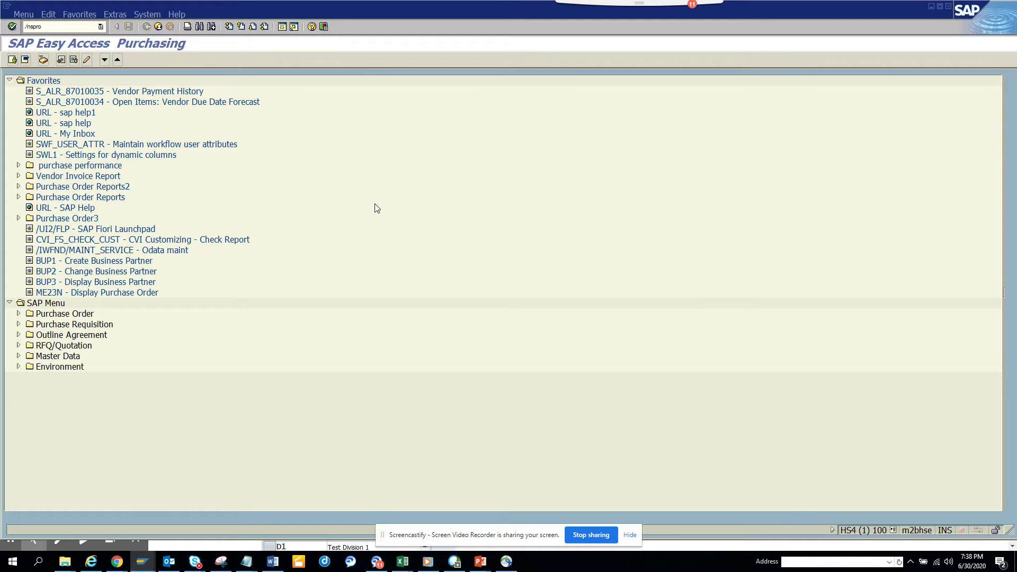
Open Define Plant via SPRO under Enterprise Structure > Definition > Logistics - General
{"action": "key", "text": "Return"}
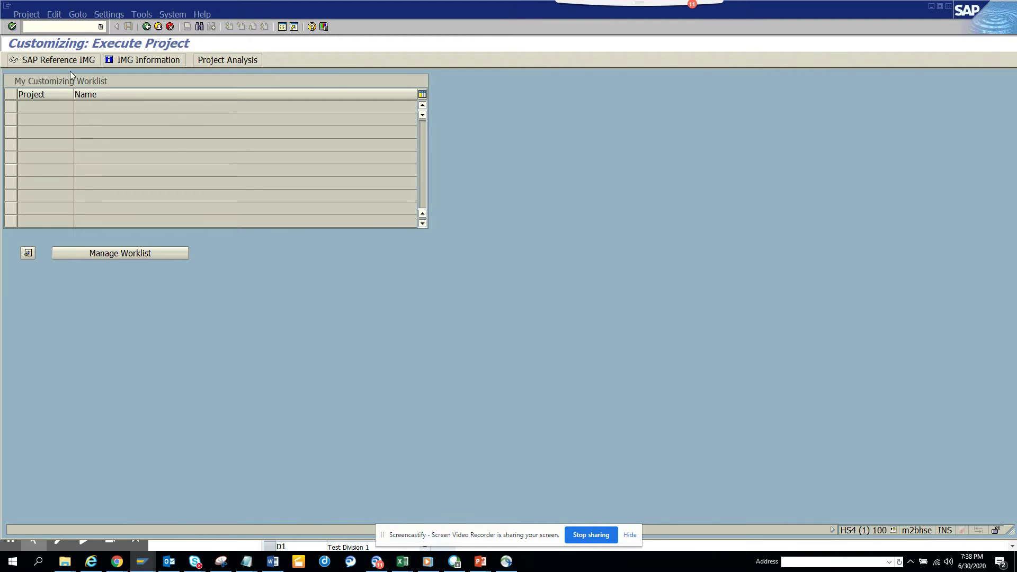
{"action": "left_click", "coordinate": [63, 59]}
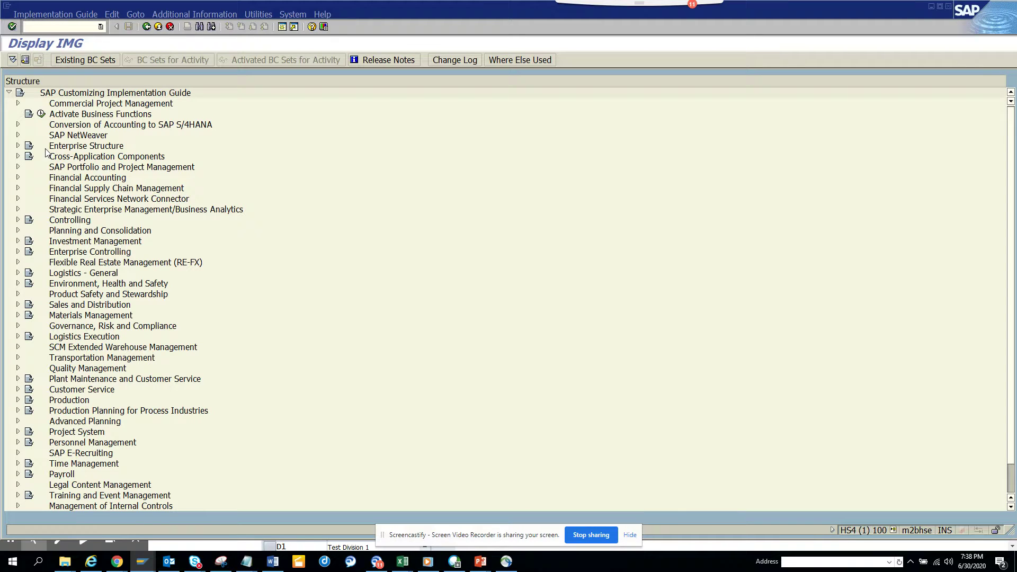
{"action": "left_click", "coordinate": [19, 146]}
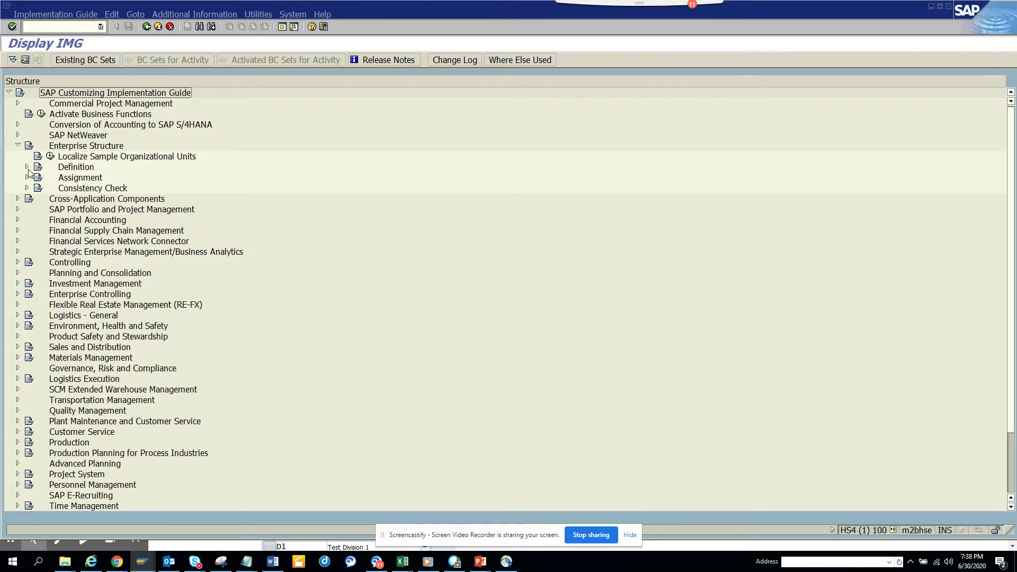
{"action": "left_click", "coordinate": [27, 167]}
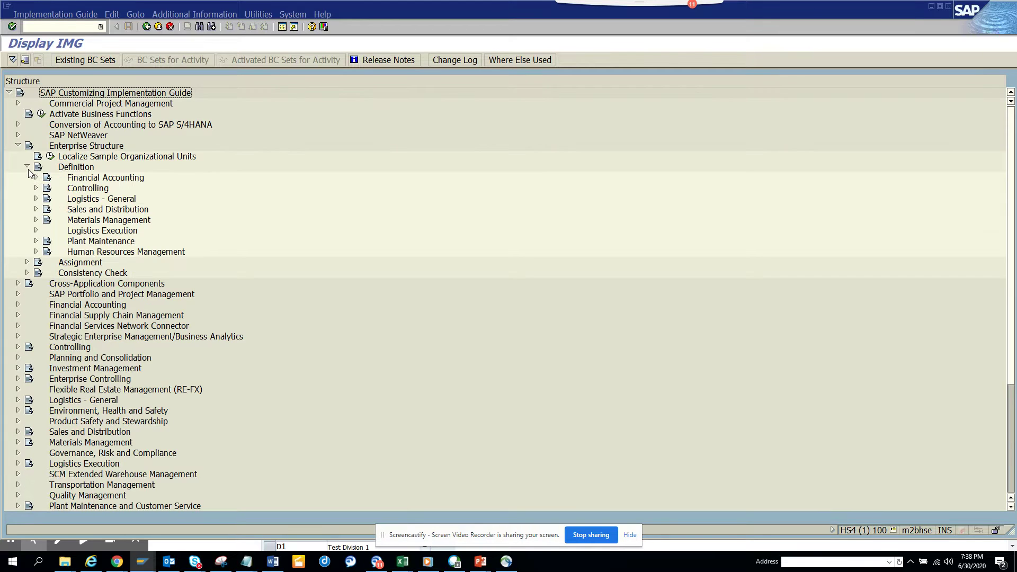
{"action": "left_click", "coordinate": [37, 198]}
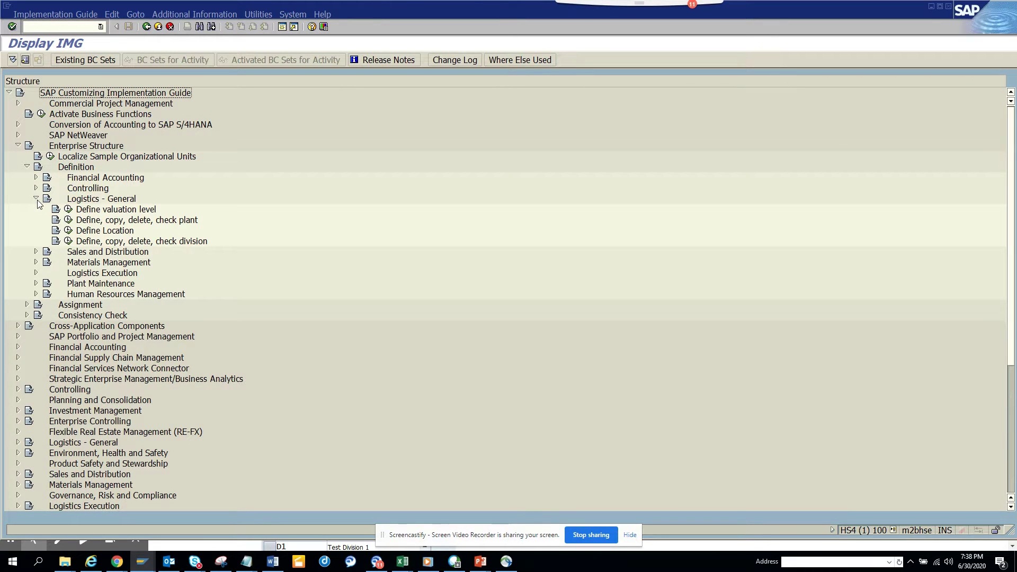
{"action": "left_click", "coordinate": [69, 221]}
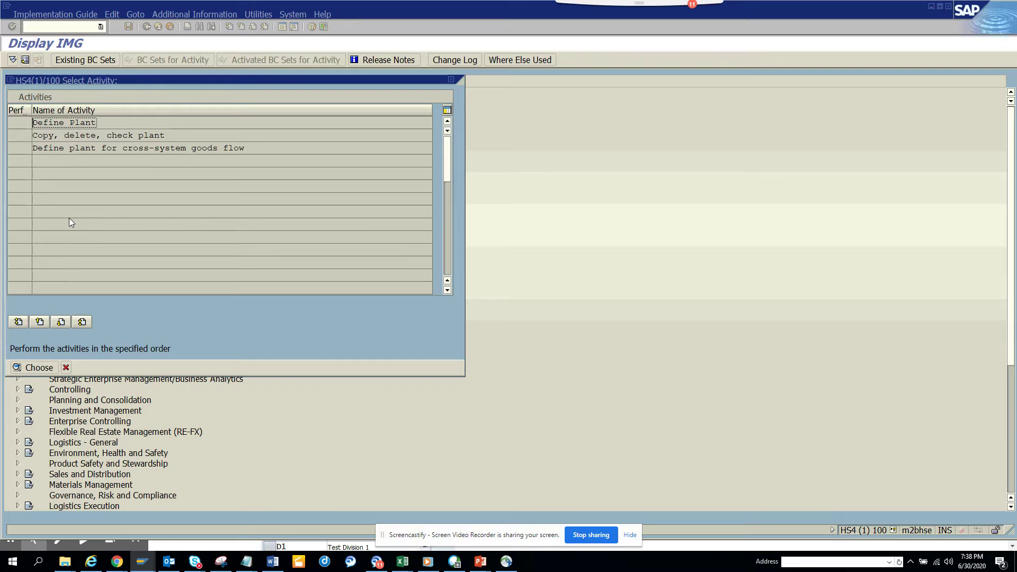
{"action": "double_click", "coordinate": [83, 123]}
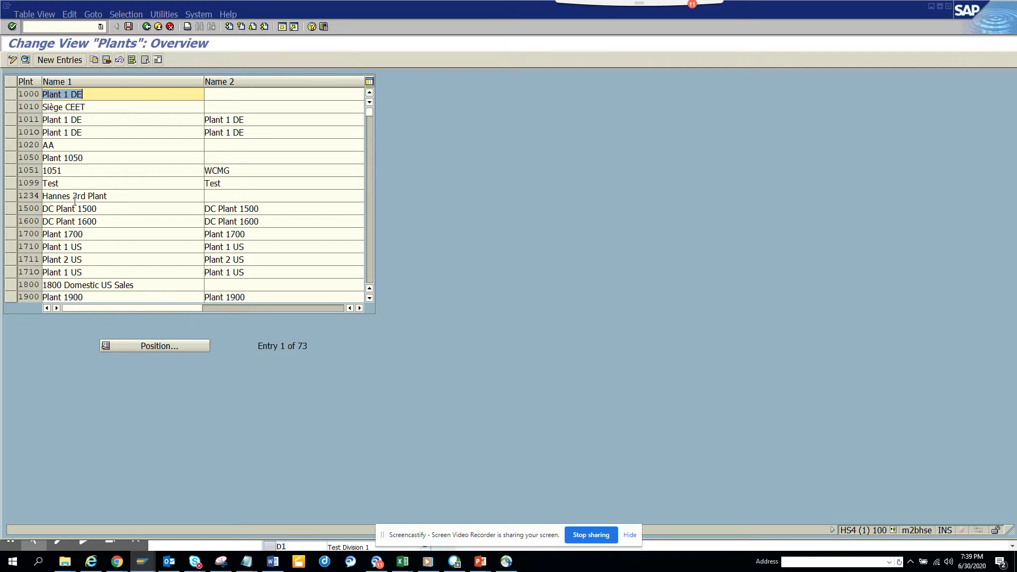
Copy plant 1700 as a new plant numbered 9100
{"action": "left_click", "coordinate": [9, 236]}
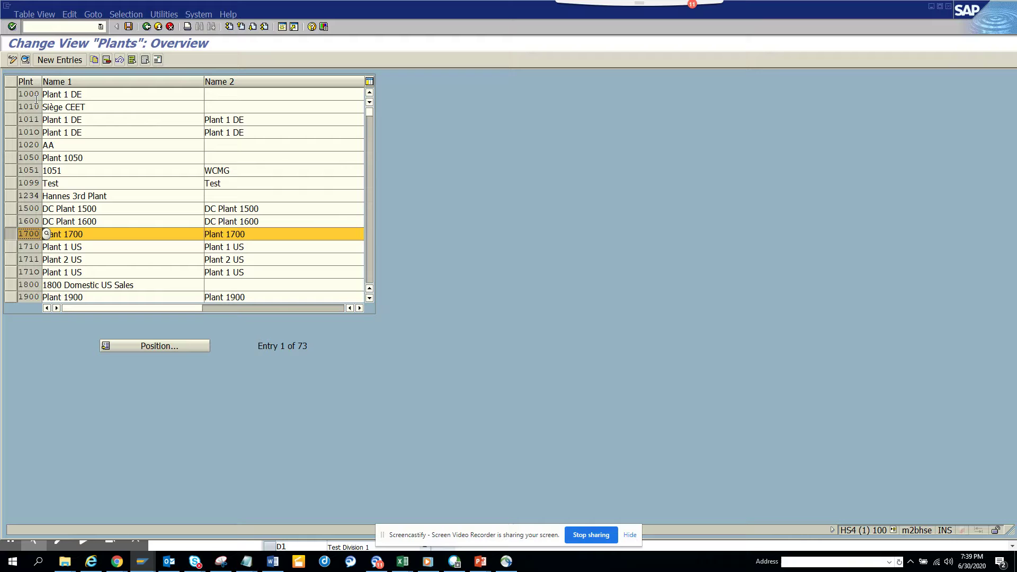
{"action": "left_click", "coordinate": [93, 59]}
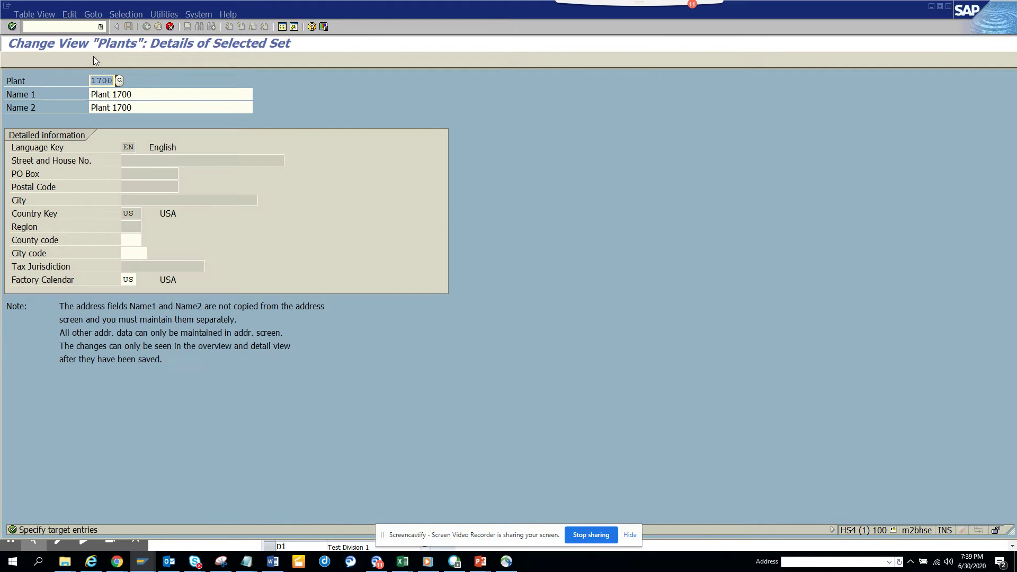
{"action": "left_click", "coordinate": [138, 95]}
{"action": "left_click_drag", "start_coordinate": [137, 95], "coordinate": [123, 95]}
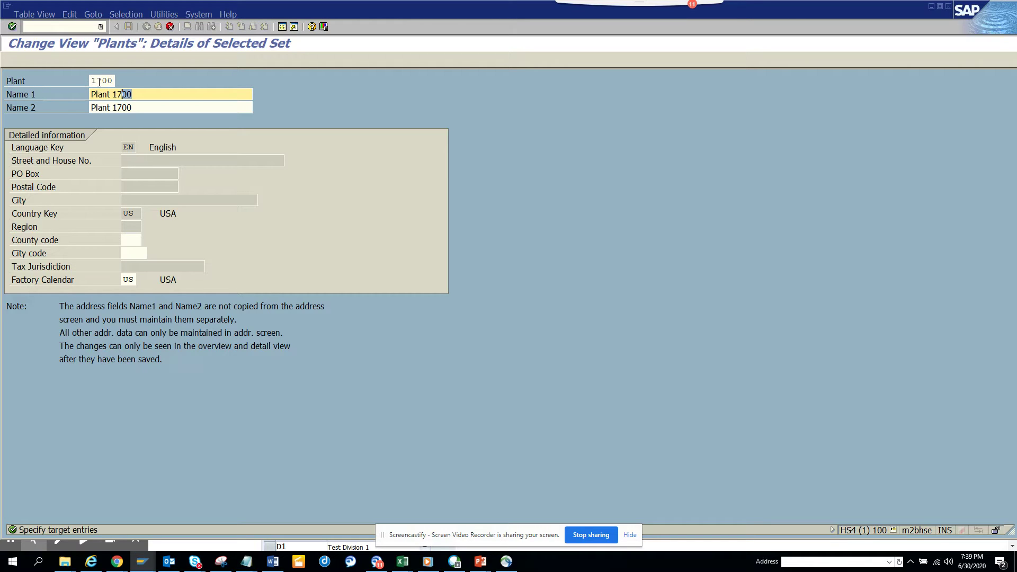
{"action": "left_click_drag", "start_coordinate": [99, 81], "coordinate": [142, 90]}
{"action": "key", "text": "BackSpace"}
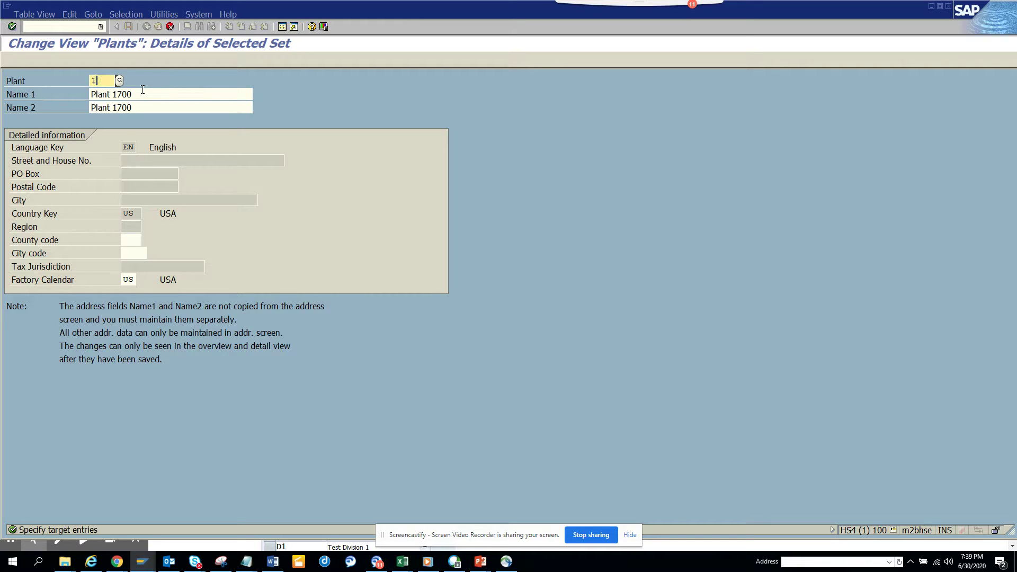
{"action": "key", "text": "BackSpace"}
{"action": "type", "text": "9100"}
Set both Name 1 and Name 2 to 'Greenland' and confirm
{"action": "left_click_drag", "start_coordinate": [139, 94], "coordinate": [44, 85]}
{"action": "left_click", "coordinate": [154, 93]}
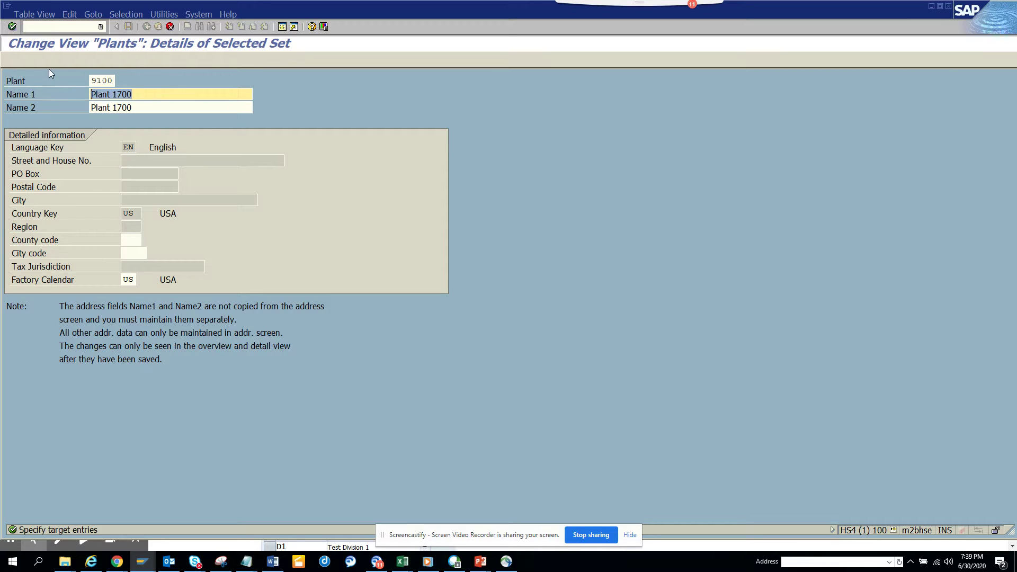
{"action": "type", "text": "Greenland"}
{"action": "left_click_drag", "start_coordinate": [142, 94], "coordinate": [2, 79]}
{"action": "key", "text": "ctrl+c"}
{"action": "left_click_drag", "start_coordinate": [137, 108], "coordinate": [3, 88]}
{"action": "key", "text": "ctrl+v"}
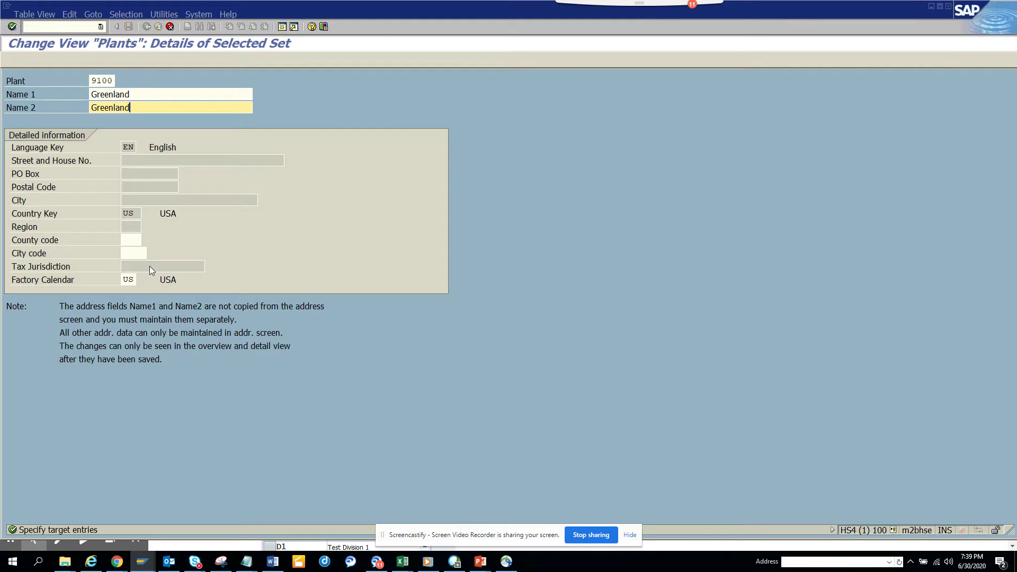
{"action": "key", "text": "Return"}
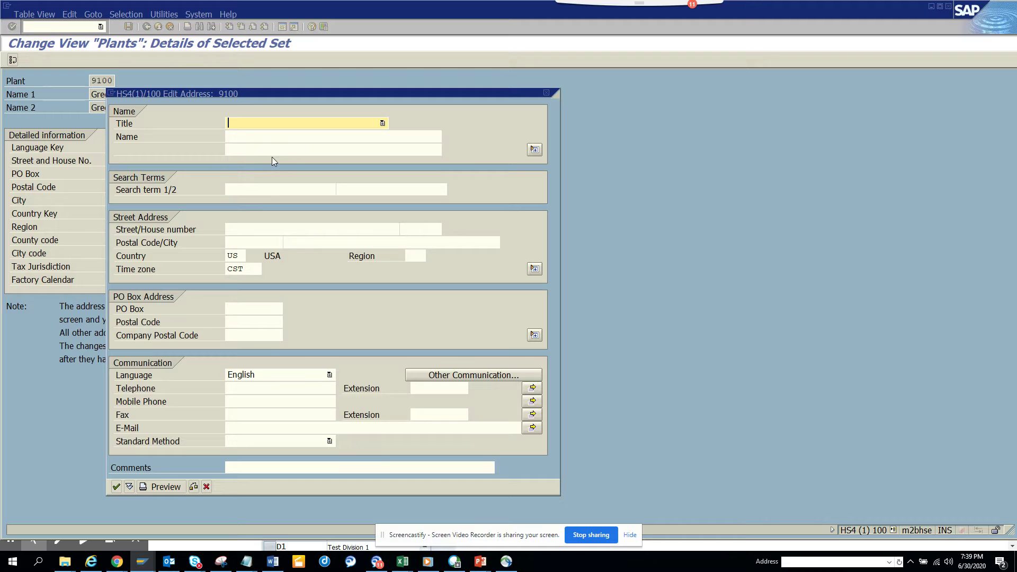
Fill the address with name Greenland, postal code 77002, city houston and region tx
{"action": "left_click", "coordinate": [306, 139]}
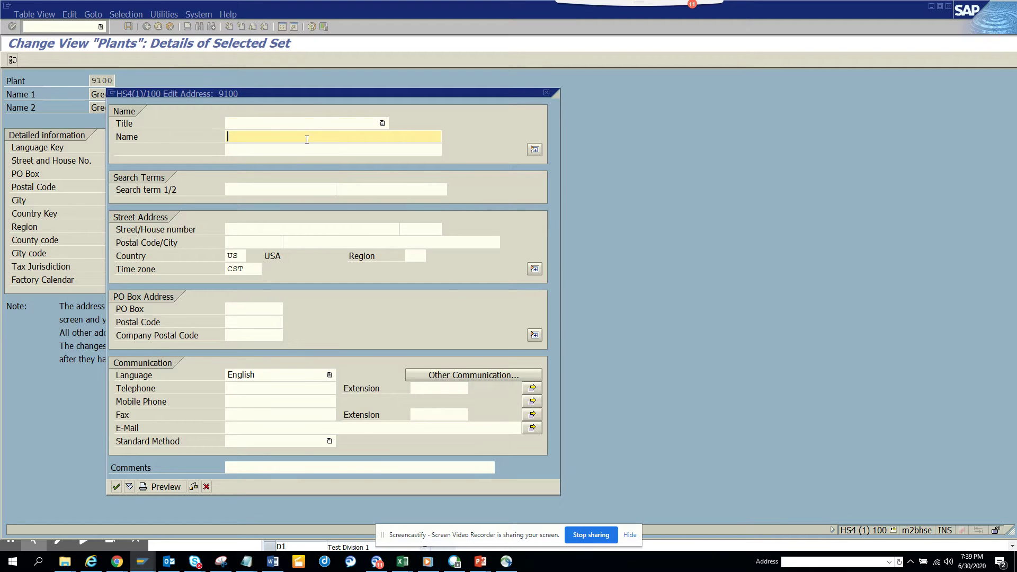
{"action": "type", "text": "Greenland"}
{"action": "left_click", "coordinate": [293, 229]}
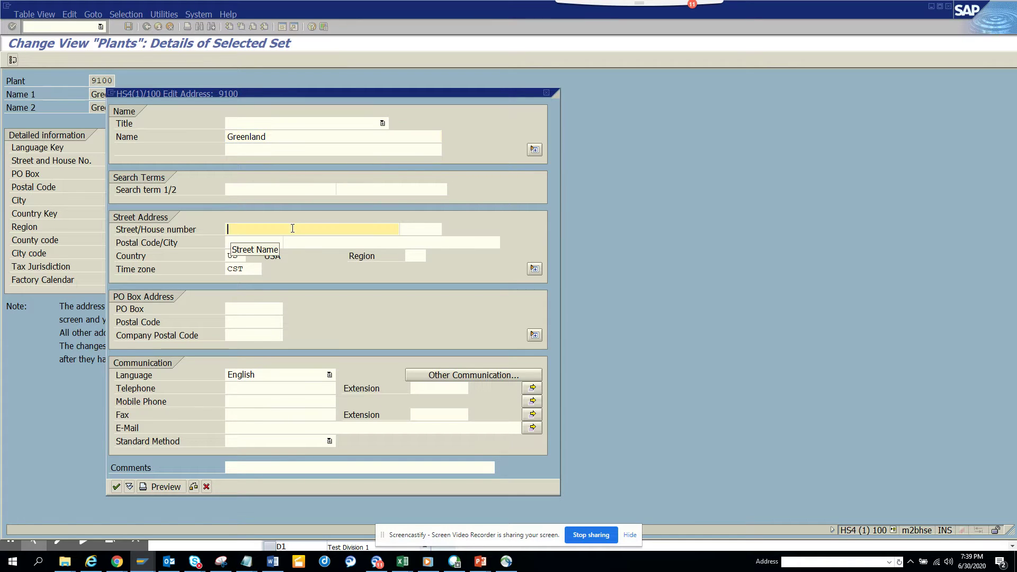
{"action": "left_click", "coordinate": [257, 242]}
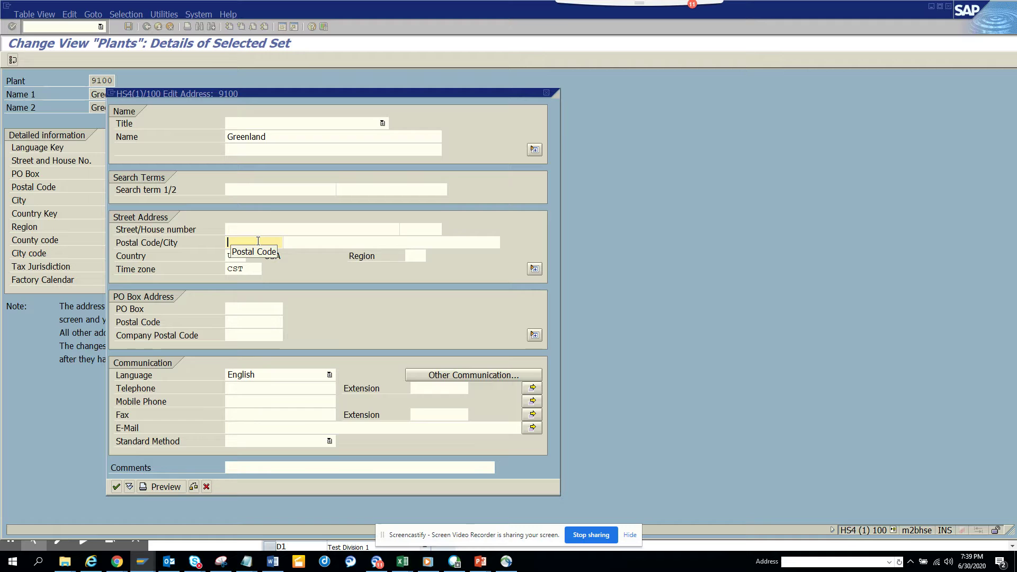
{"action": "type", "text": "7"}
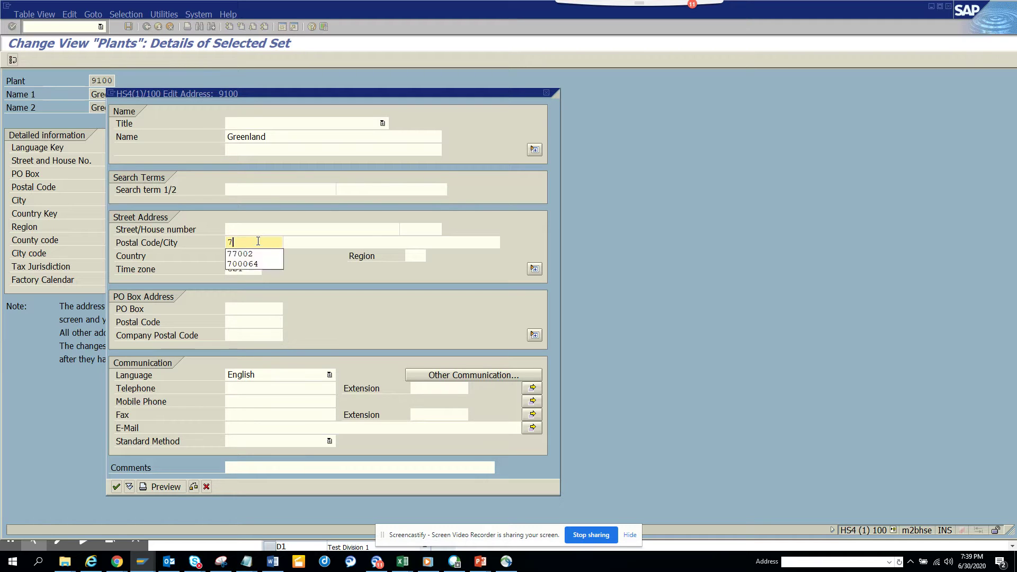
{"action": "type", "text": "7002"}
{"action": "key", "text": "Tab"}
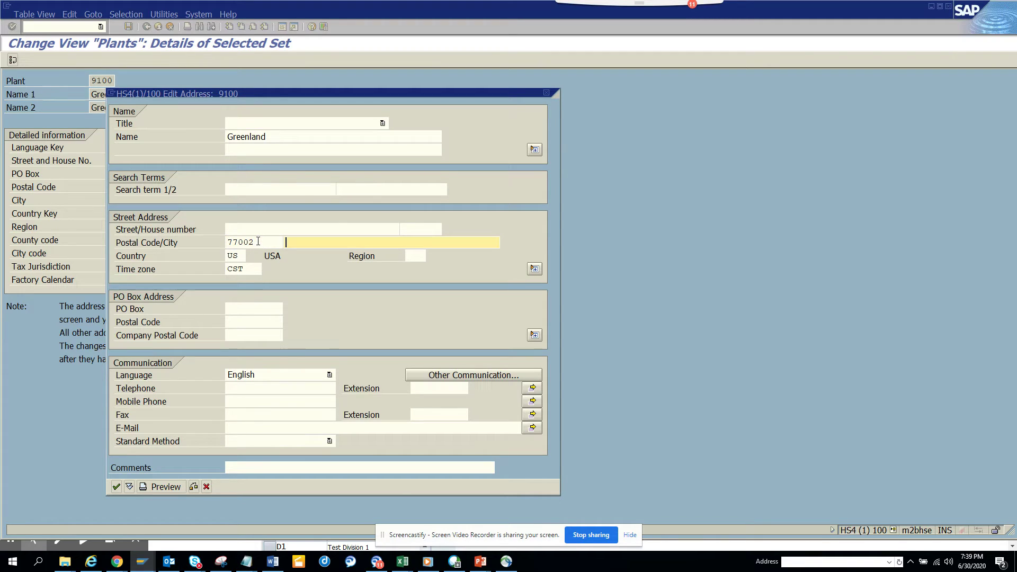
{"action": "type", "text": "h"}
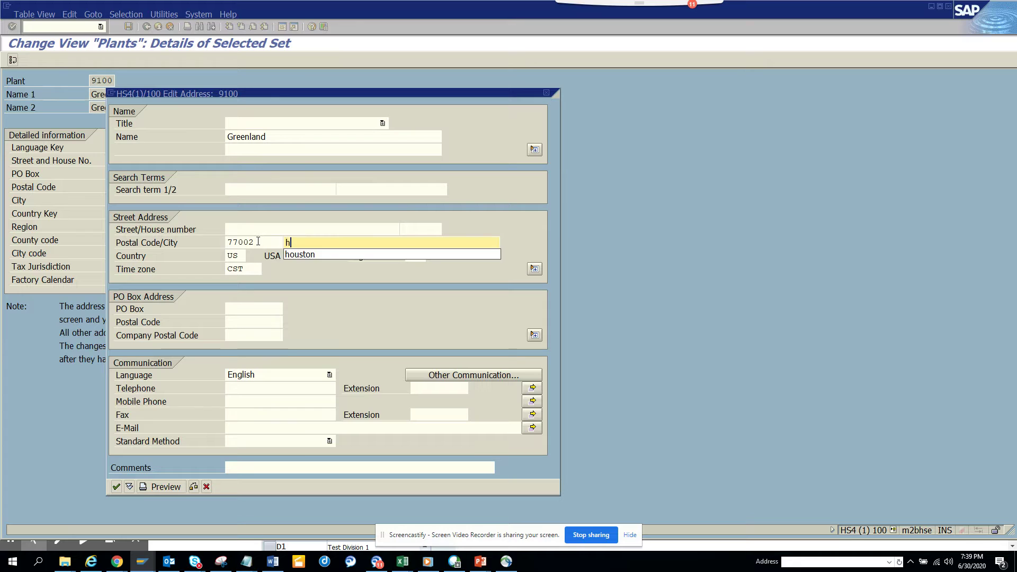
{"action": "type", "text": "ouston"}
{"action": "key", "text": "Tab"}
{"action": "key", "text": "Tab"}
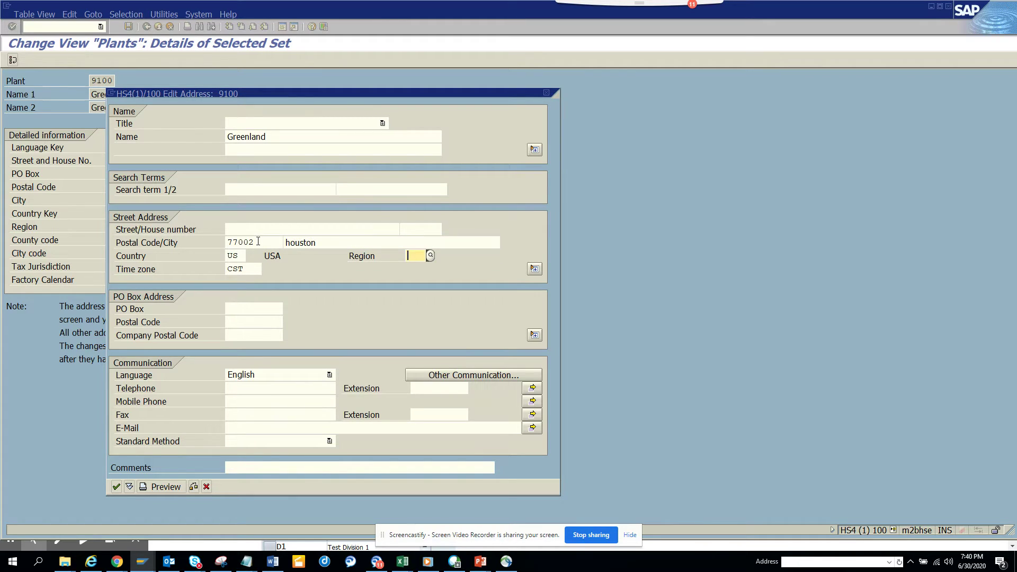
{"action": "type", "text": "tx"}
Add the contact e-mail address and confirm to finish copying the plant
{"action": "left_click", "coordinate": [267, 427]}
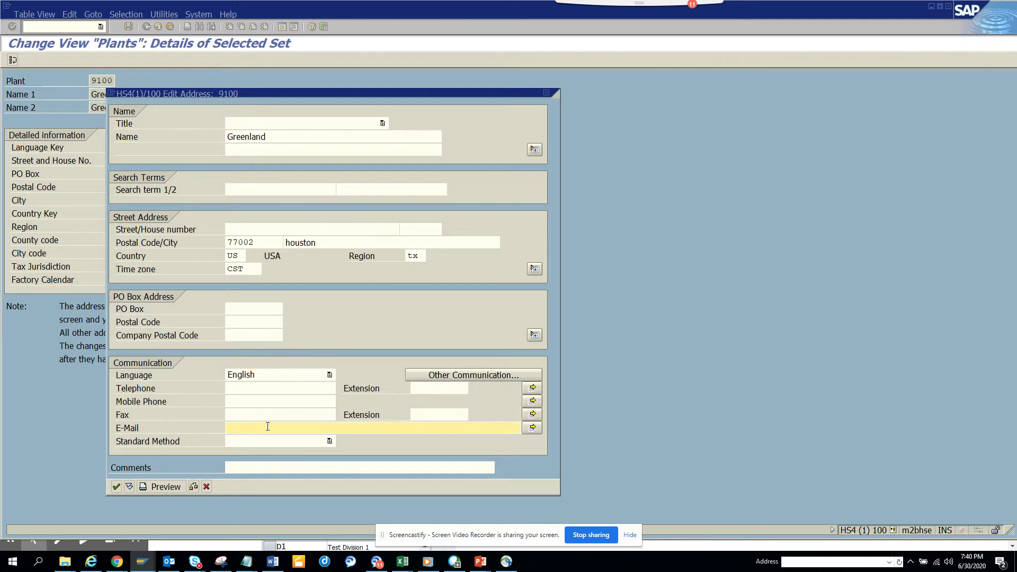
{"action": "type", "text": "abc@gmail.com"}
{"action": "left_click", "coordinate": [117, 487]}
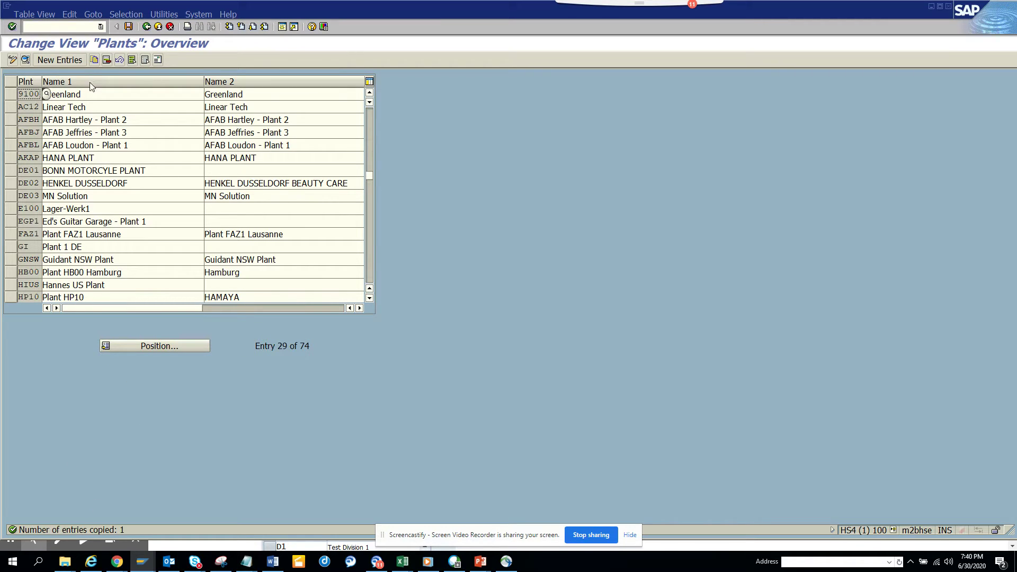
Save plant 9100 under a customizing request and open a second session
{"action": "left_click", "coordinate": [127, 27]}
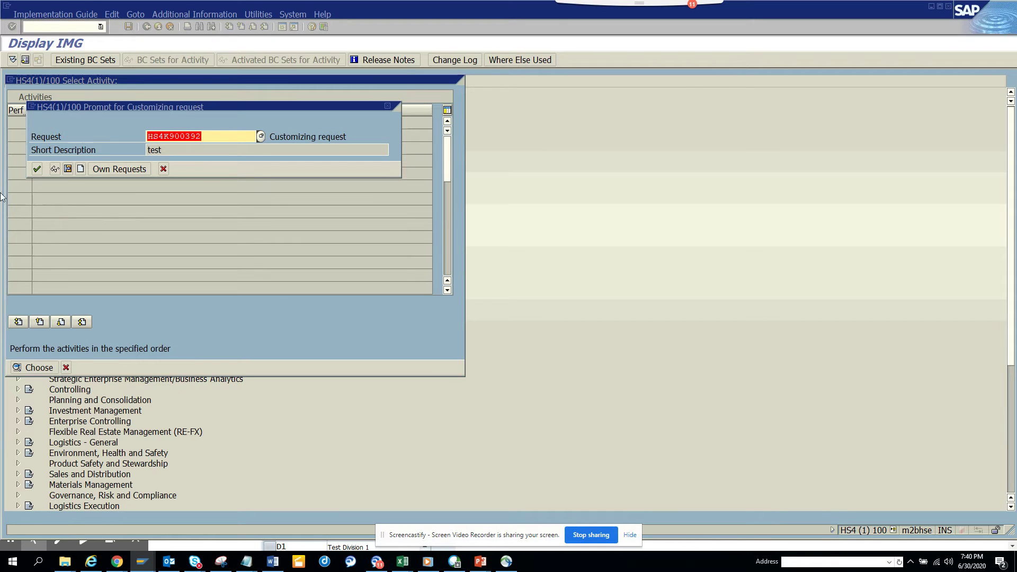
{"action": "left_click", "coordinate": [37, 164]}
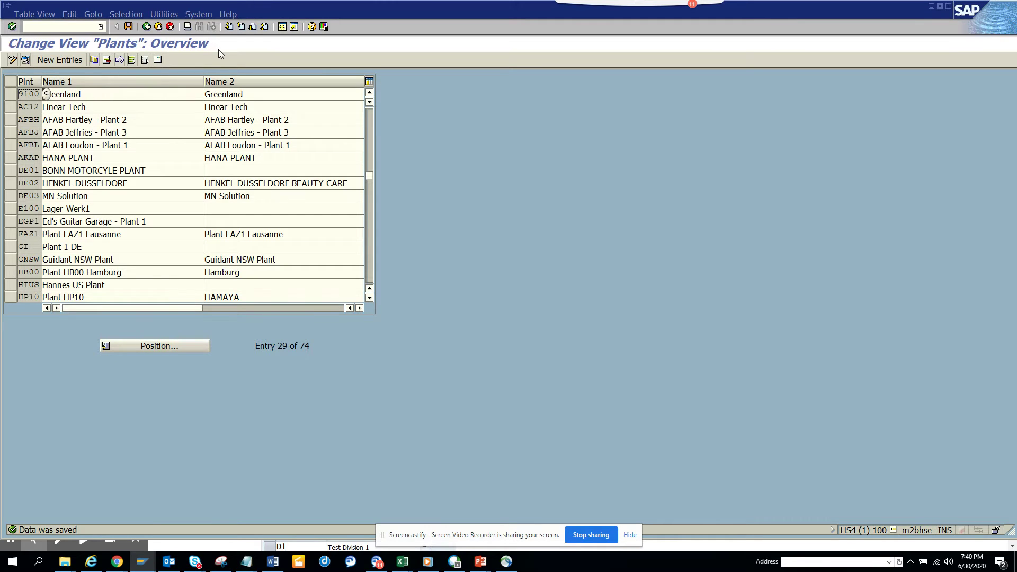
{"action": "left_click", "coordinate": [287, 27]}
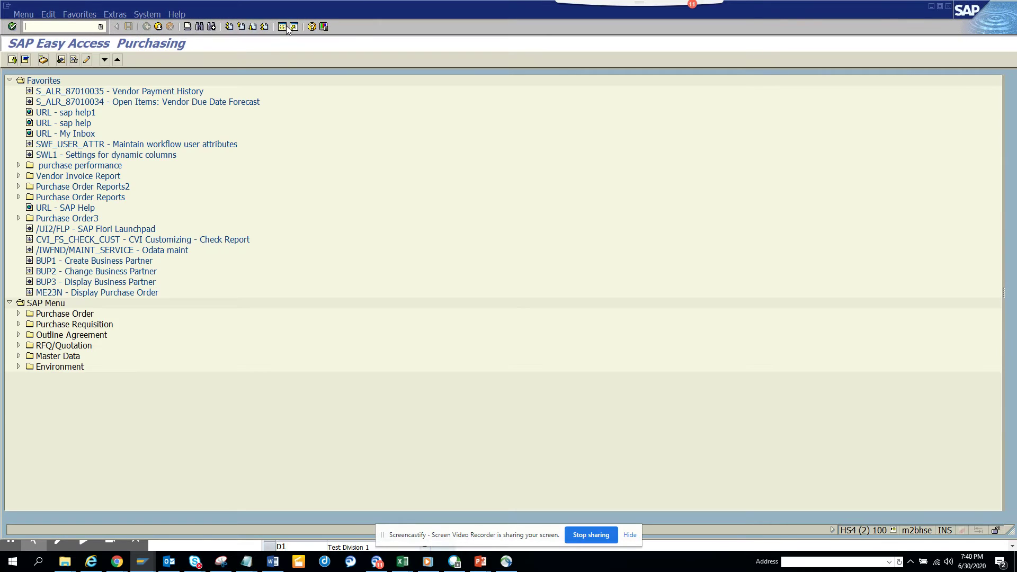
{"action": "type", "text": "me23n"}
{"action": "key", "text": "Return"}
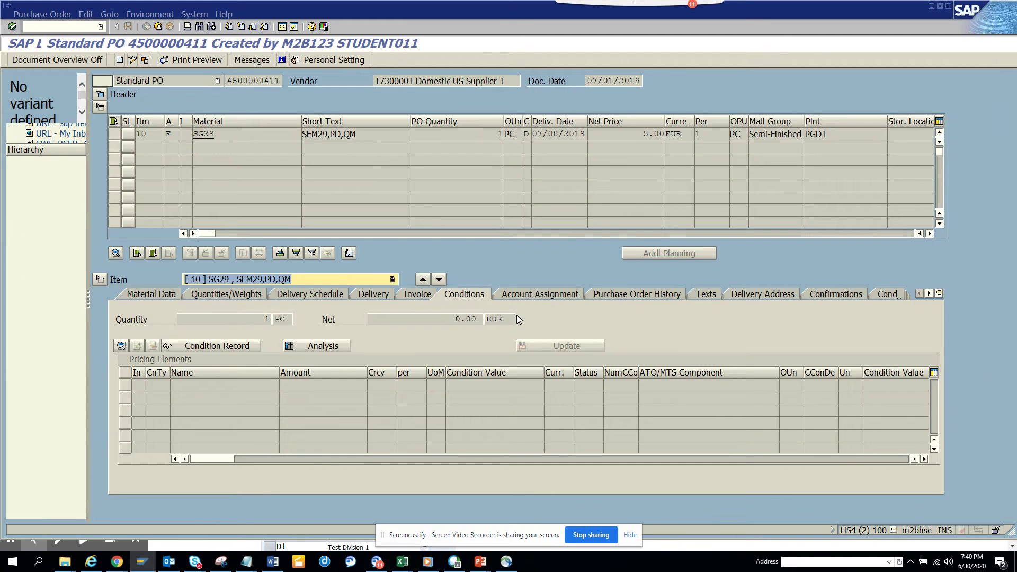
{"action": "left_click", "coordinate": [931, 234]}
{"action": "left_click", "coordinate": [930, 233]}
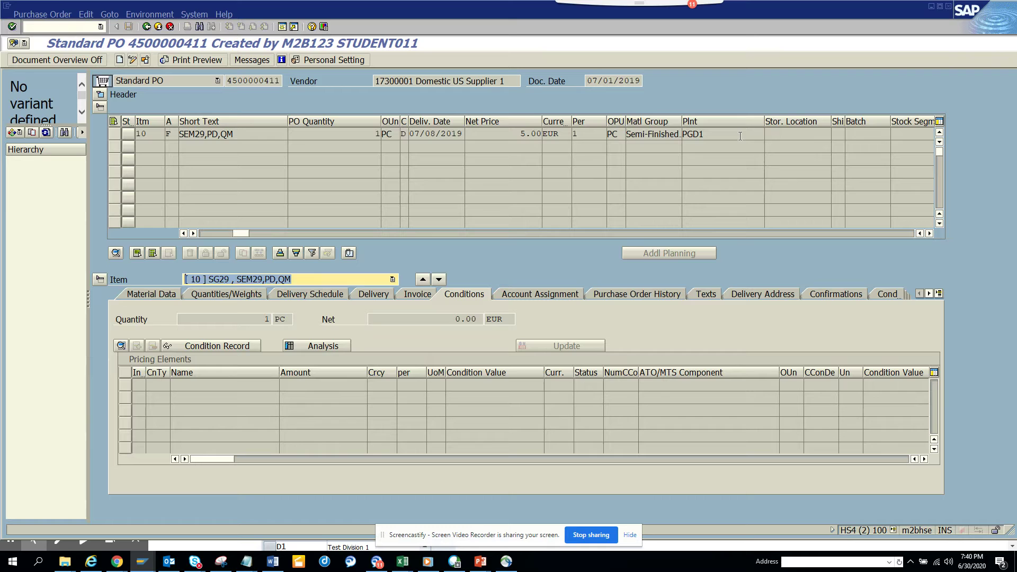
{"action": "left_click", "coordinate": [763, 133]}
{"action": "left_click", "coordinate": [768, 133]}
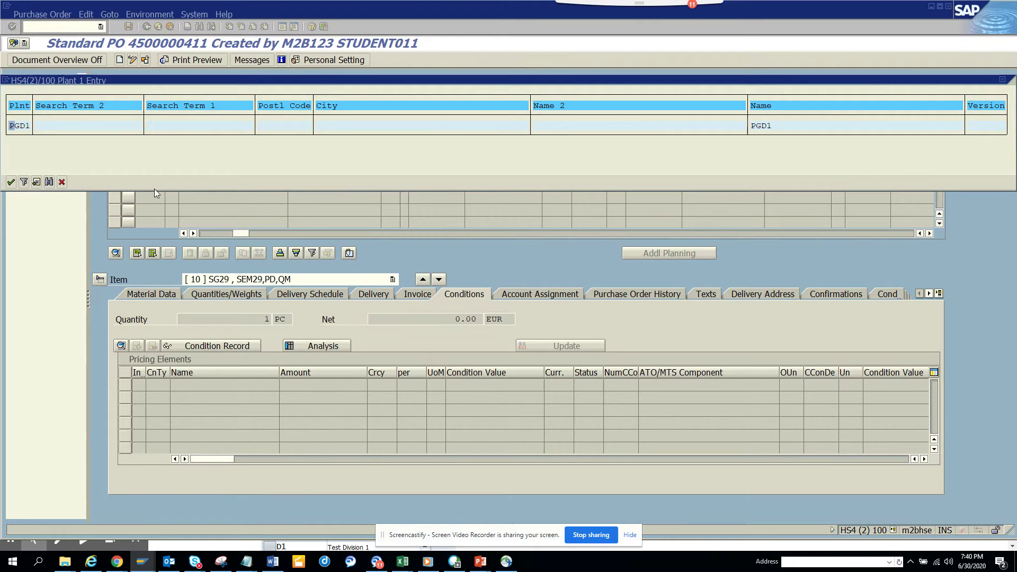
Restrict the plant search to 9100, which returns no values
{"action": "left_click", "coordinate": [24, 182]}
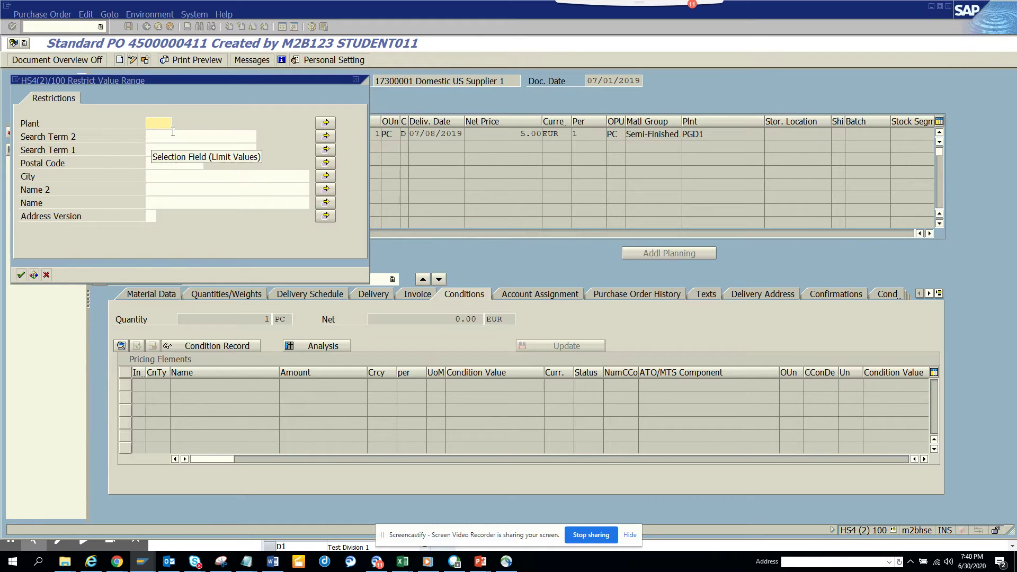
{"action": "type", "text": "9100"}
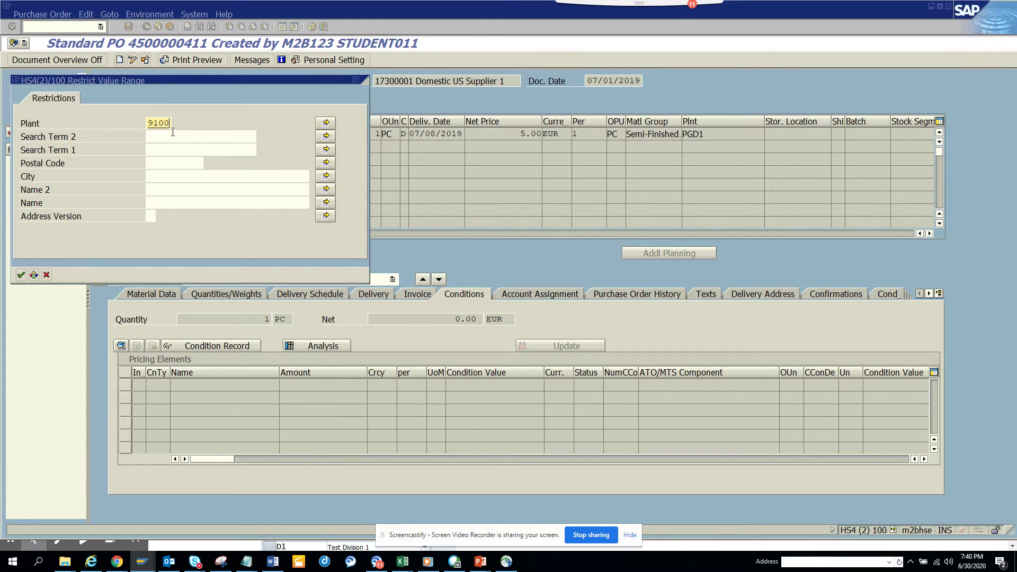
{"action": "key", "text": "Return"}
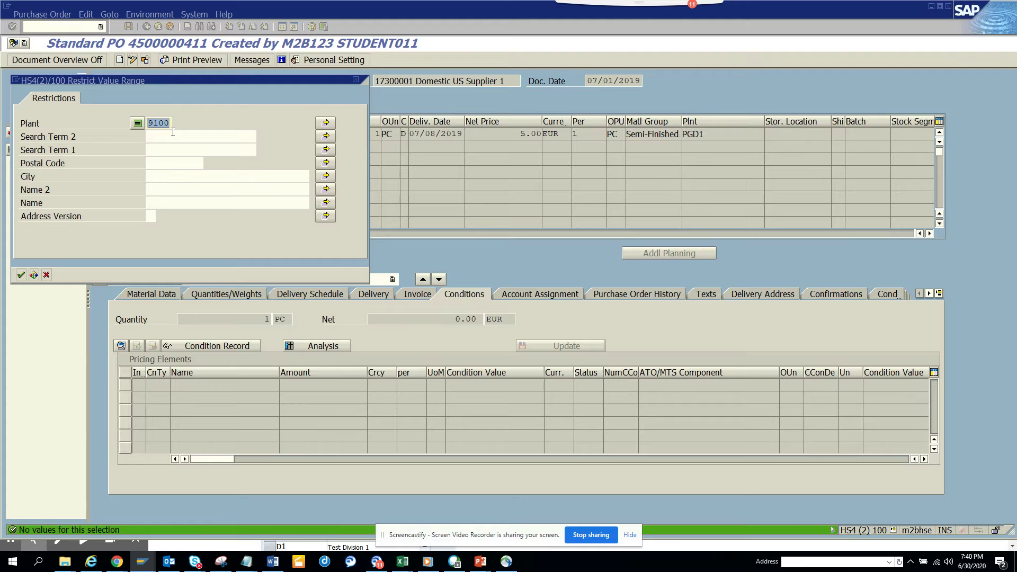
{"action": "left_click", "coordinate": [46, 275]}
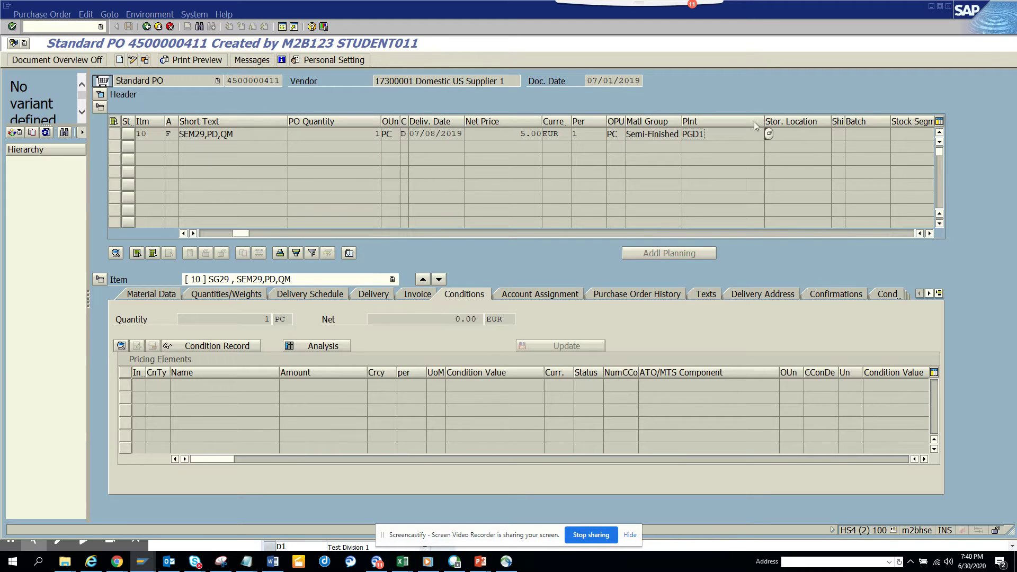
Delete PGD1 from the personal plant value list
{"action": "left_click", "coordinate": [768, 134]}
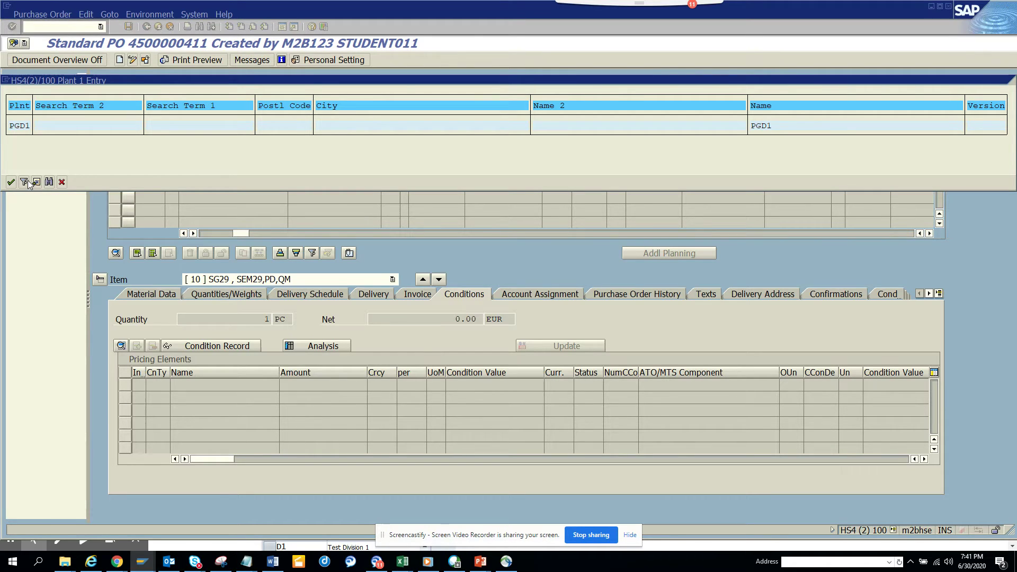
{"action": "left_click", "coordinate": [28, 182]}
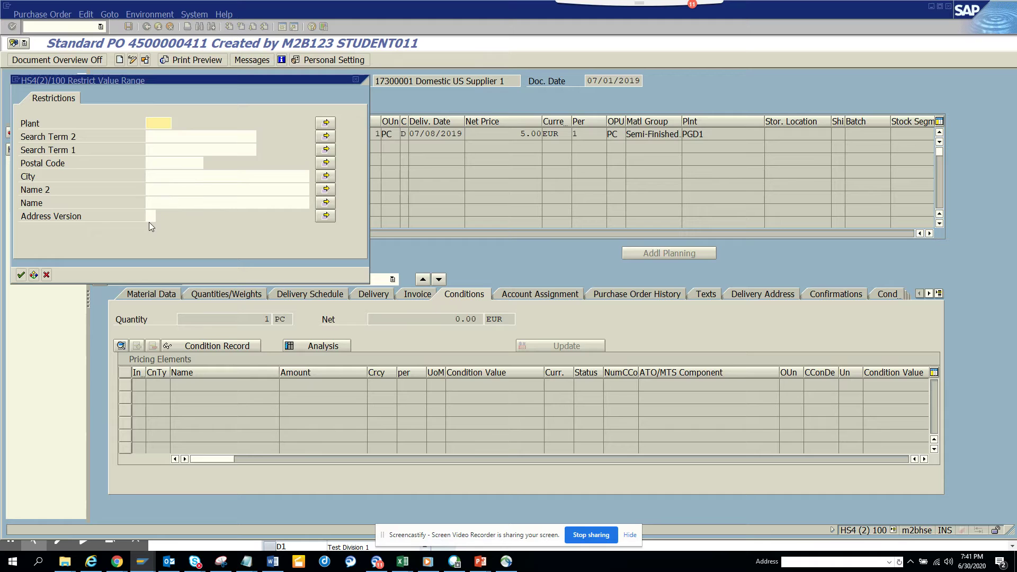
{"action": "left_click", "coordinate": [22, 275]}
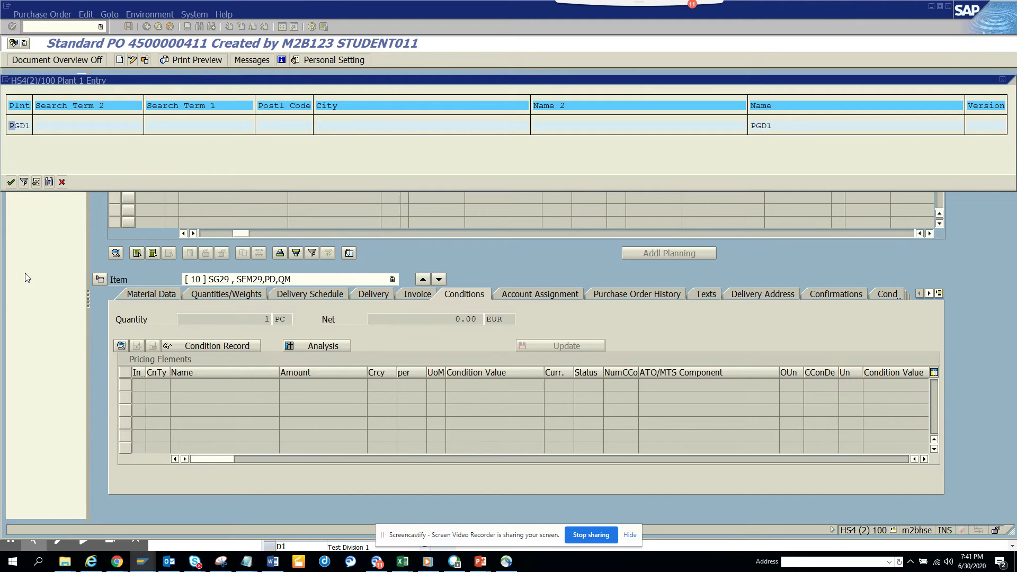
{"action": "left_click", "coordinate": [36, 182]}
{"action": "left_click", "coordinate": [115, 124]}
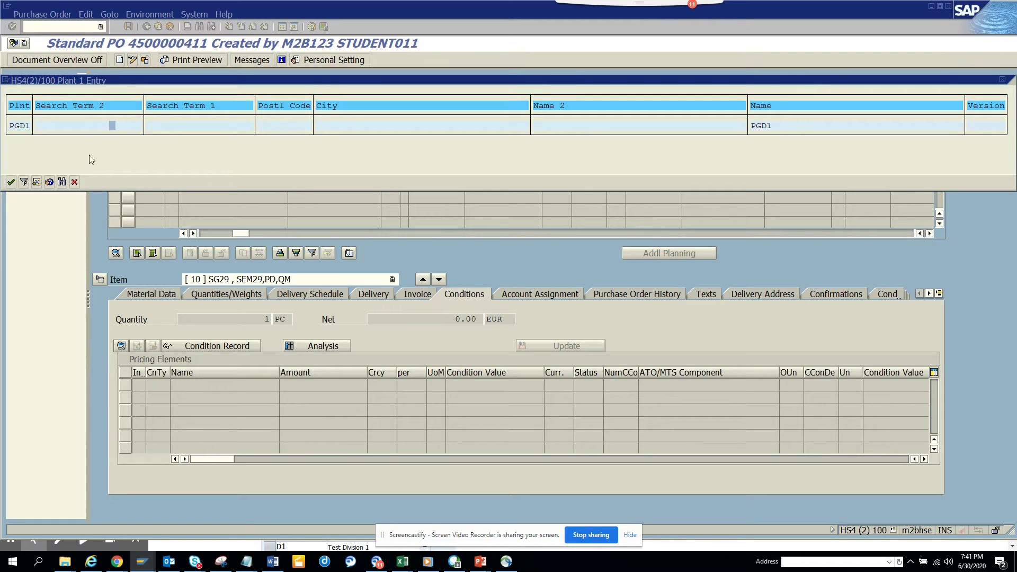
{"action": "left_click", "coordinate": [49, 182]}
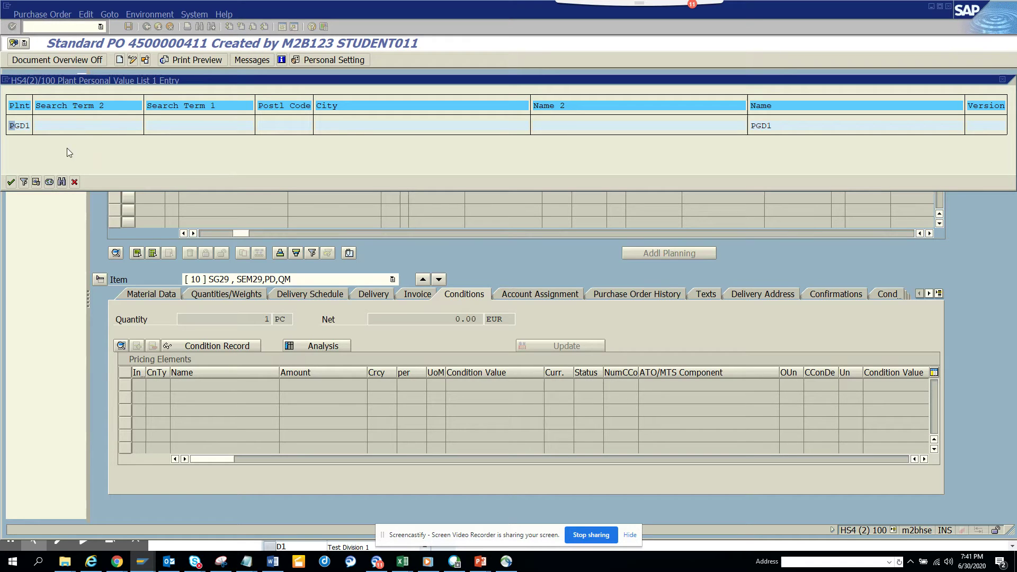
{"action": "left_click", "coordinate": [36, 182]}
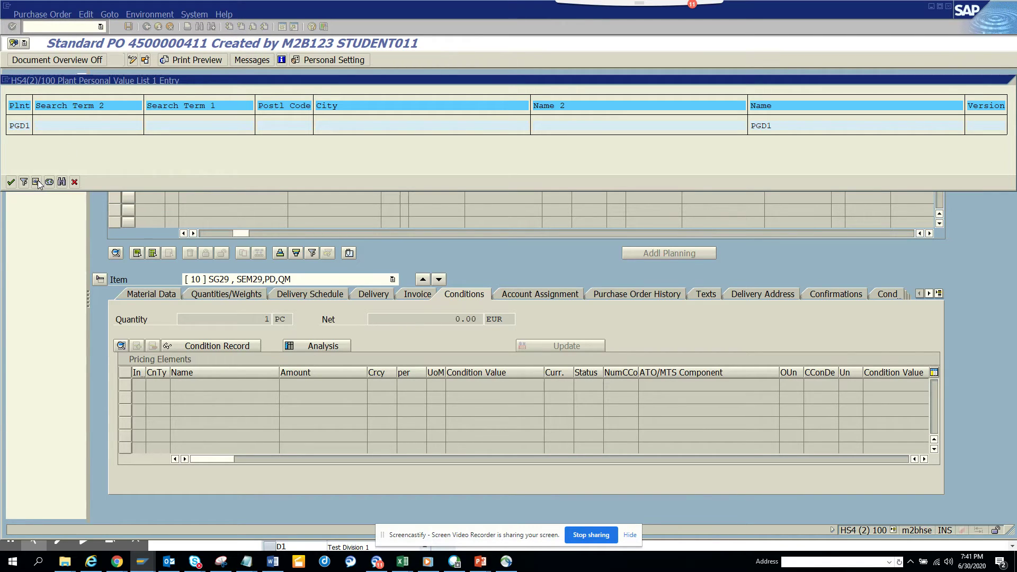
{"action": "left_click", "coordinate": [10, 183]}
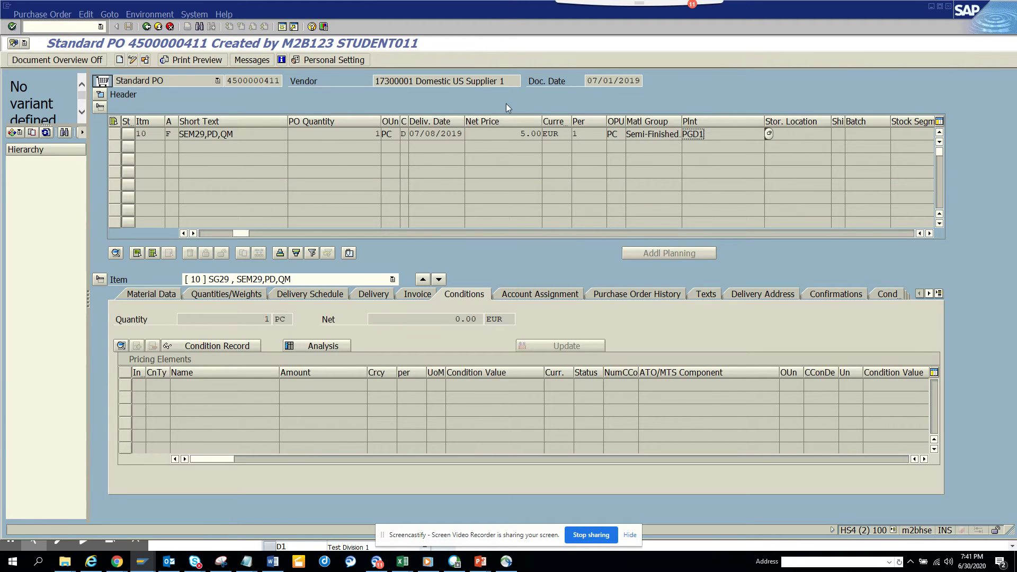
{"action": "left_click", "coordinate": [769, 133]}
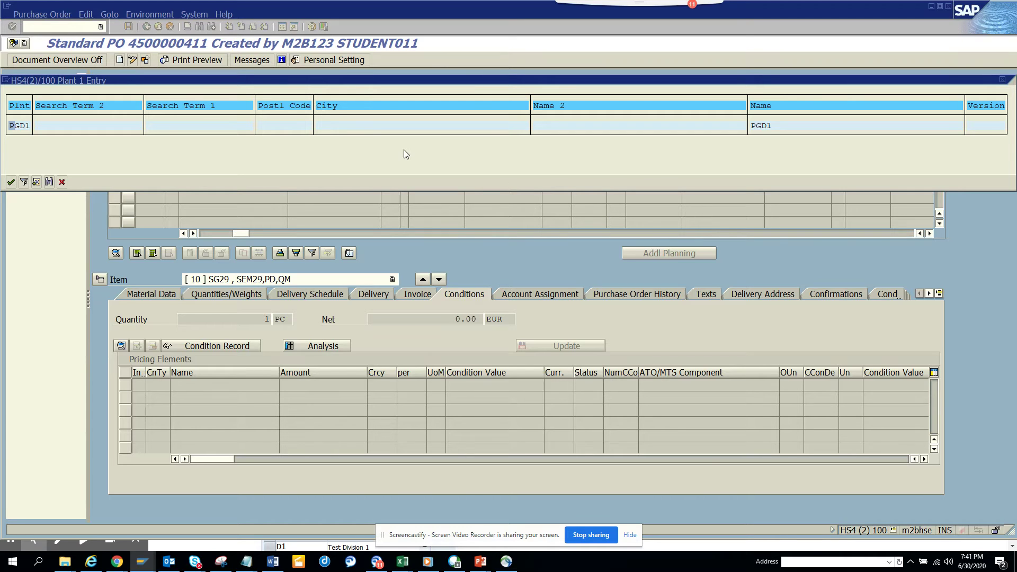
{"action": "left_click", "coordinate": [228, 126]}
{"action": "left_click", "coordinate": [36, 182]}
{"action": "left_click", "coordinate": [149, 215]}
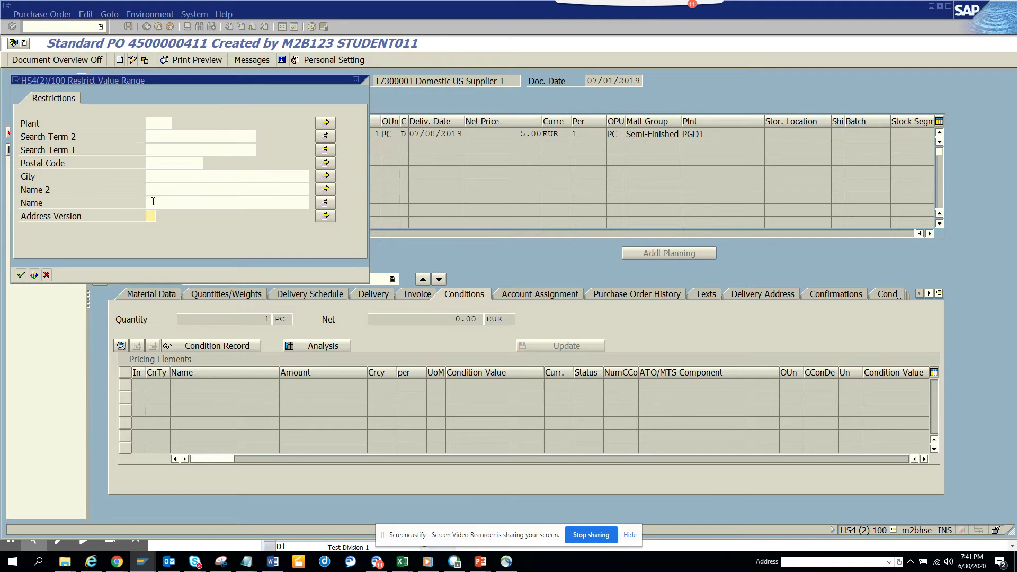
{"action": "left_click", "coordinate": [166, 178]}
{"action": "key", "text": "Return"}
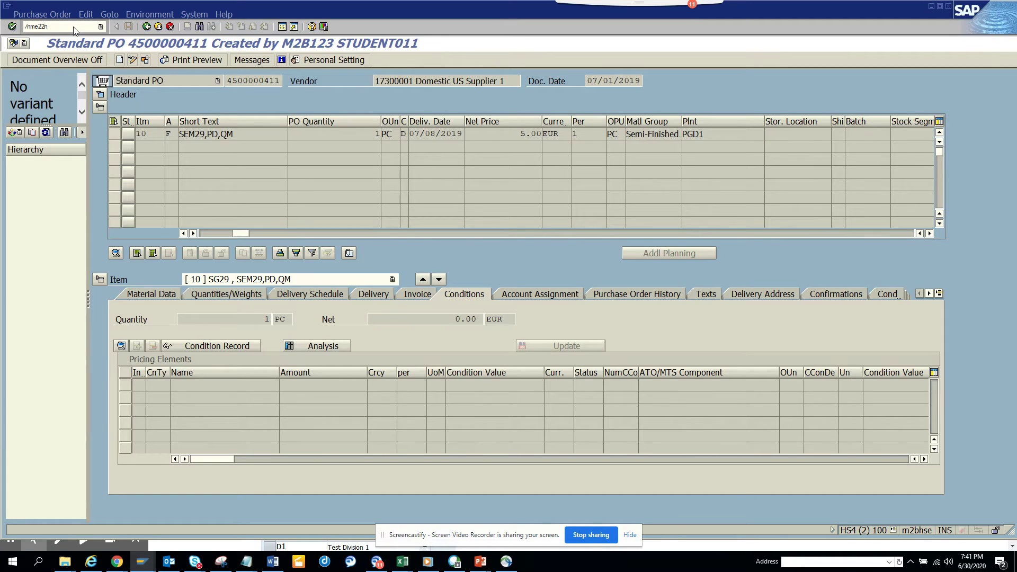
{"action": "key", "text": "Return"}
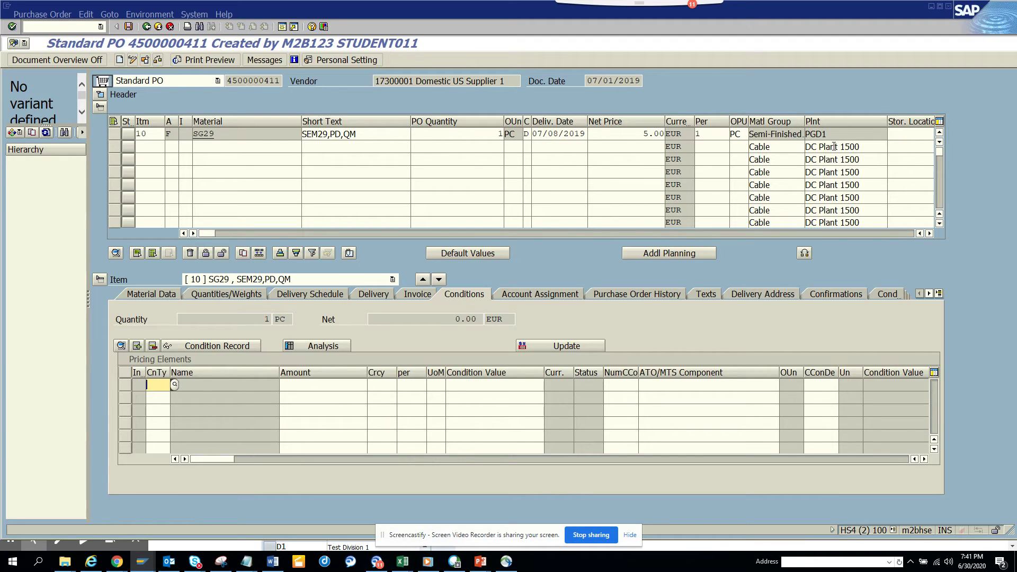
{"action": "left_click", "coordinate": [845, 130]}
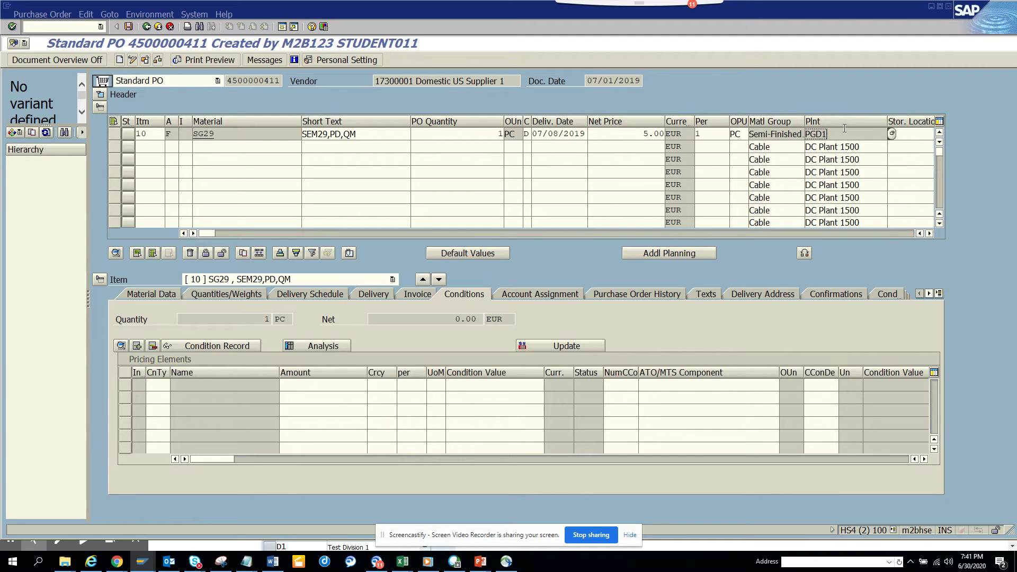
Check the Address Version selection options, cancel, and run the unrestricted plant search
{"action": "left_click", "coordinate": [875, 148]}
{"action": "key", "text": "Return"}
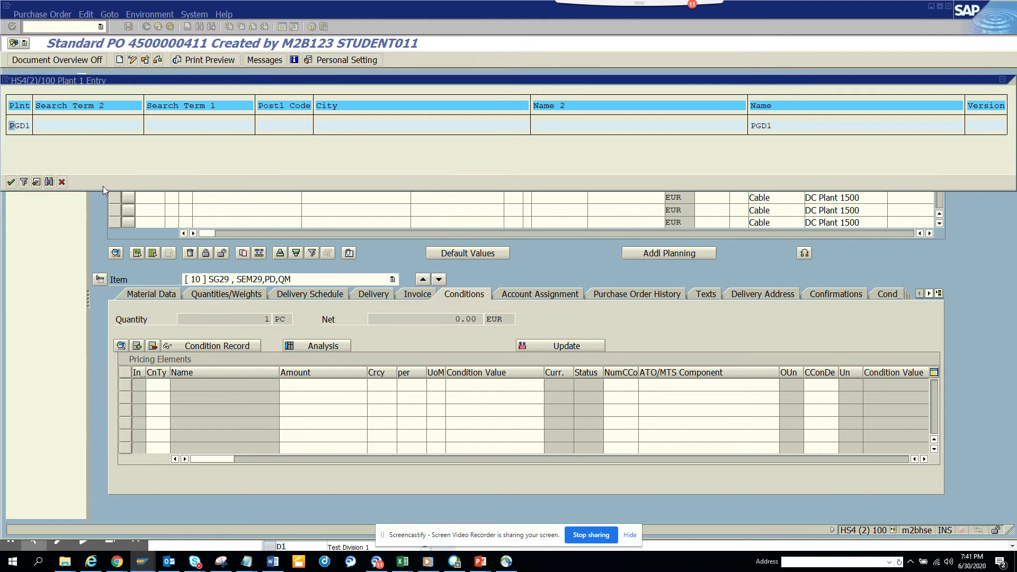
{"action": "left_click", "coordinate": [24, 183]}
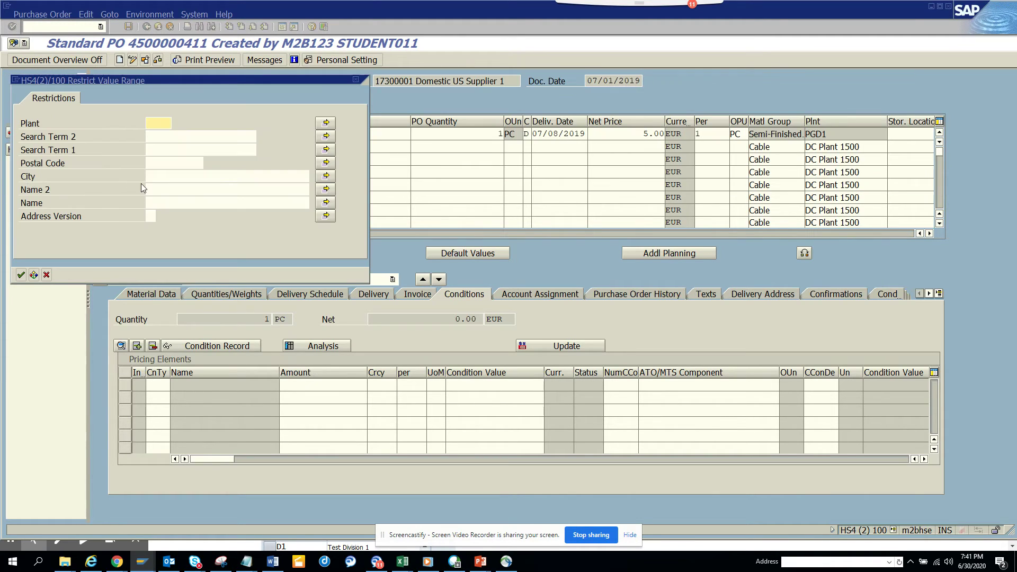
{"action": "left_click", "coordinate": [151, 216]}
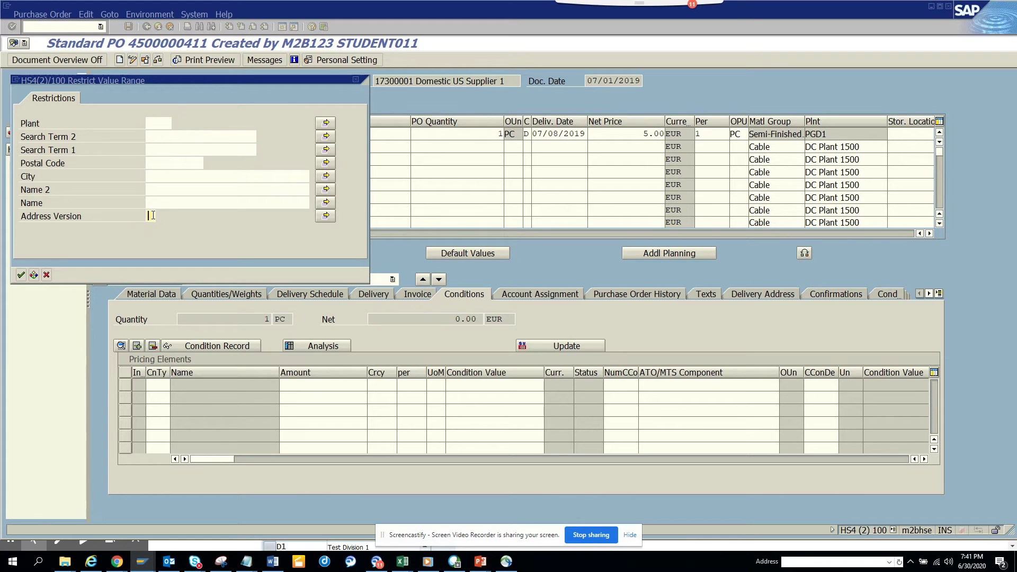
{"action": "left_click", "coordinate": [34, 275]}
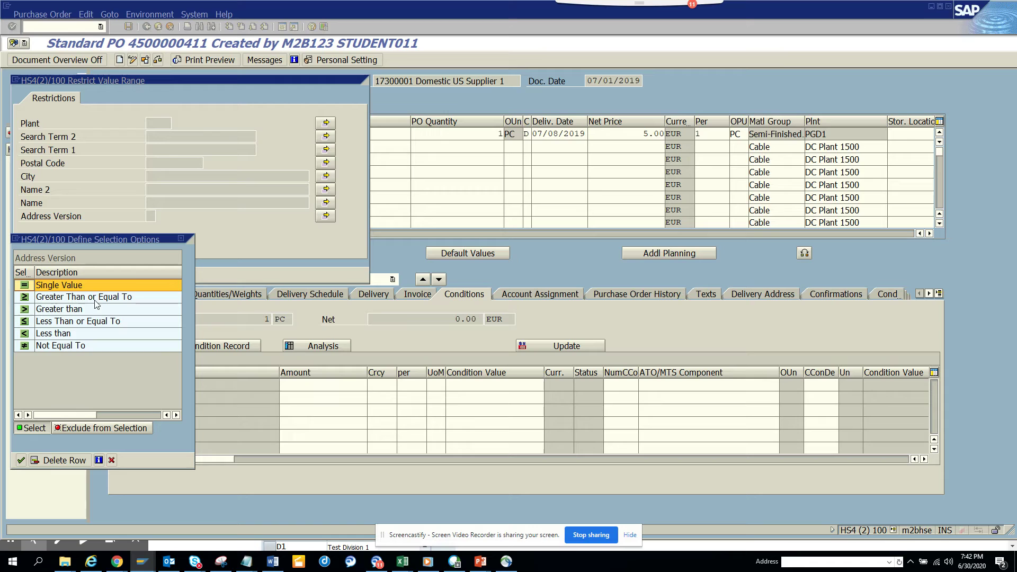
{"action": "left_click", "coordinate": [180, 239]}
{"action": "left_click", "coordinate": [22, 280]}
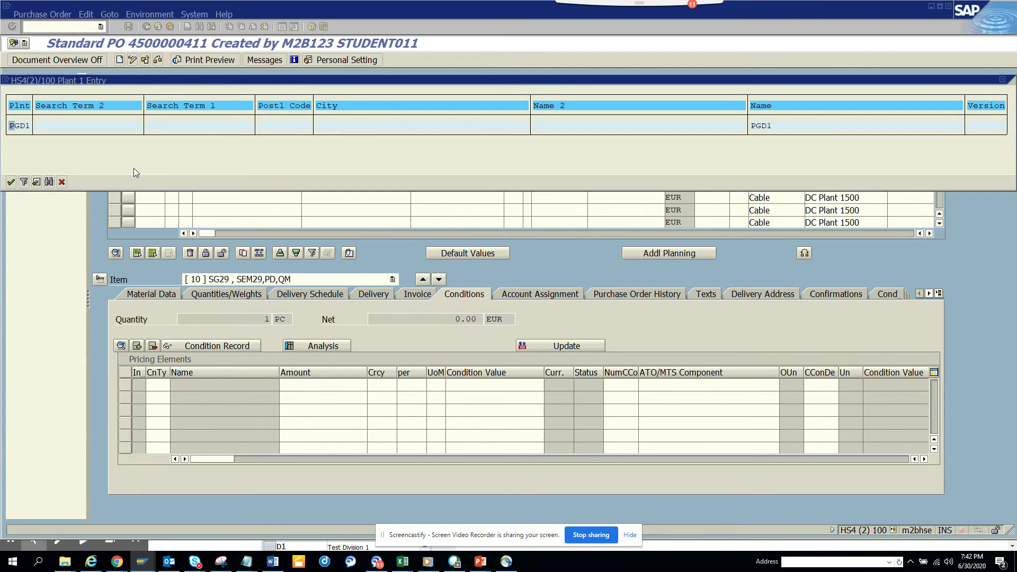
Enter plant 9100 (Greenland) on item 20 and bring up its plant search help
{"action": "left_click", "coordinate": [37, 182]}
{"action": "left_click", "coordinate": [82, 125]}
{"action": "key", "text": "Return"}
{"action": "left_click", "coordinate": [860, 147]}
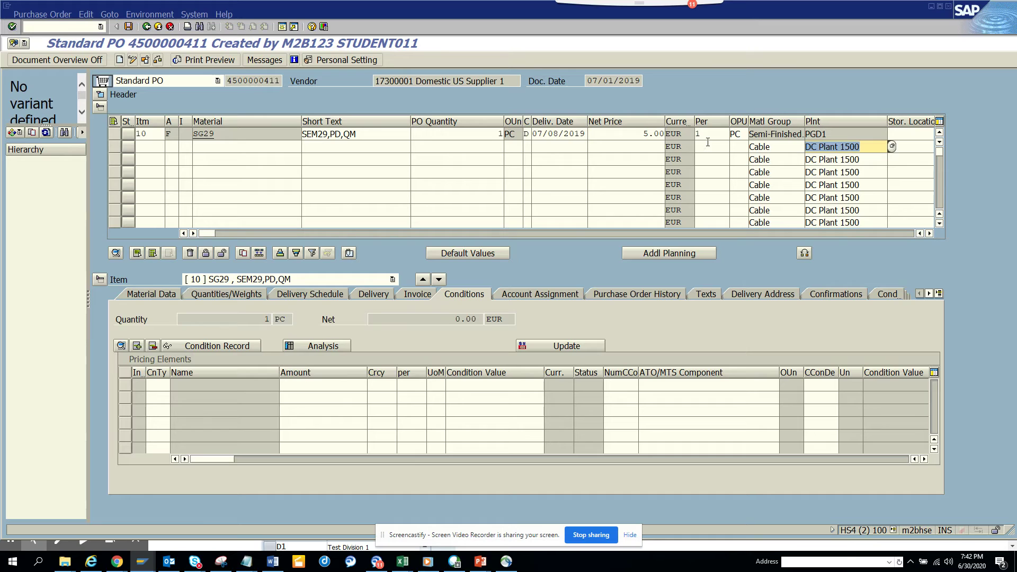
{"action": "type", "text": "9100"}
{"action": "key", "text": "Return"}
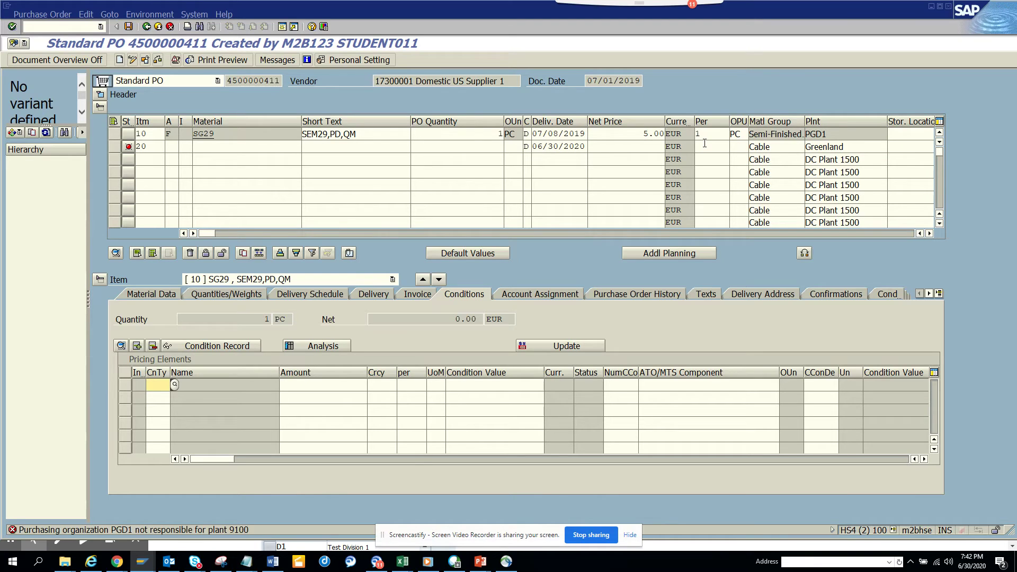
{"action": "left_click", "coordinate": [864, 146]}
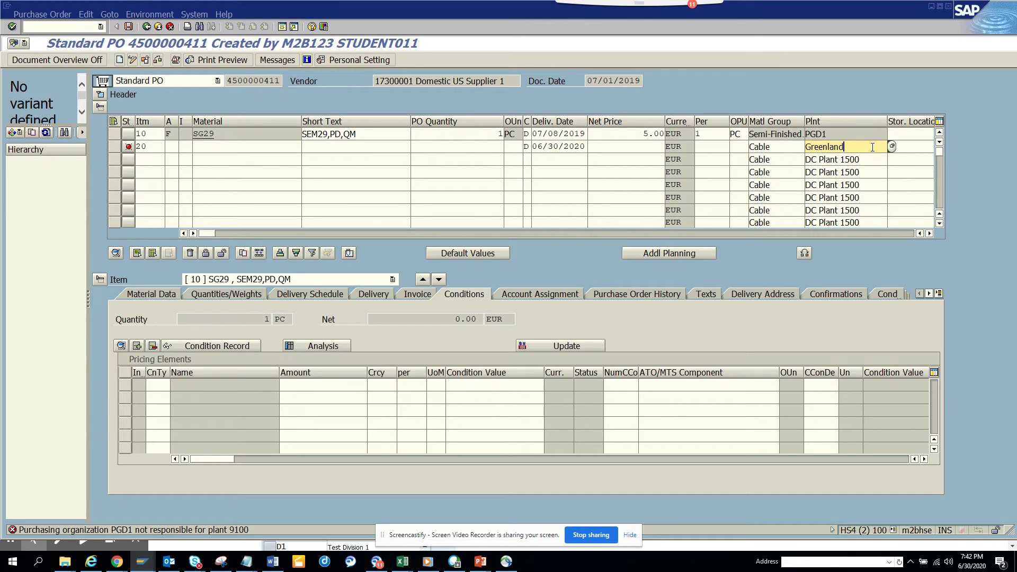
{"action": "left_click_drag", "start_coordinate": [872, 147], "coordinate": [755, 160]}
{"action": "key", "text": "F4"}
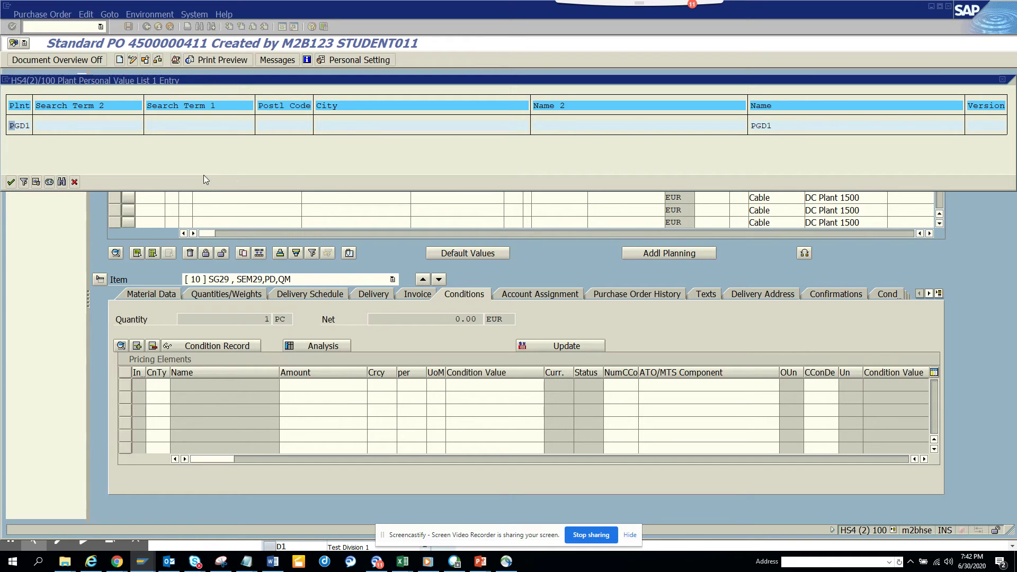
Show all plant values, close the search help, and return to the Plants overview session
{"action": "left_click", "coordinate": [49, 183]}
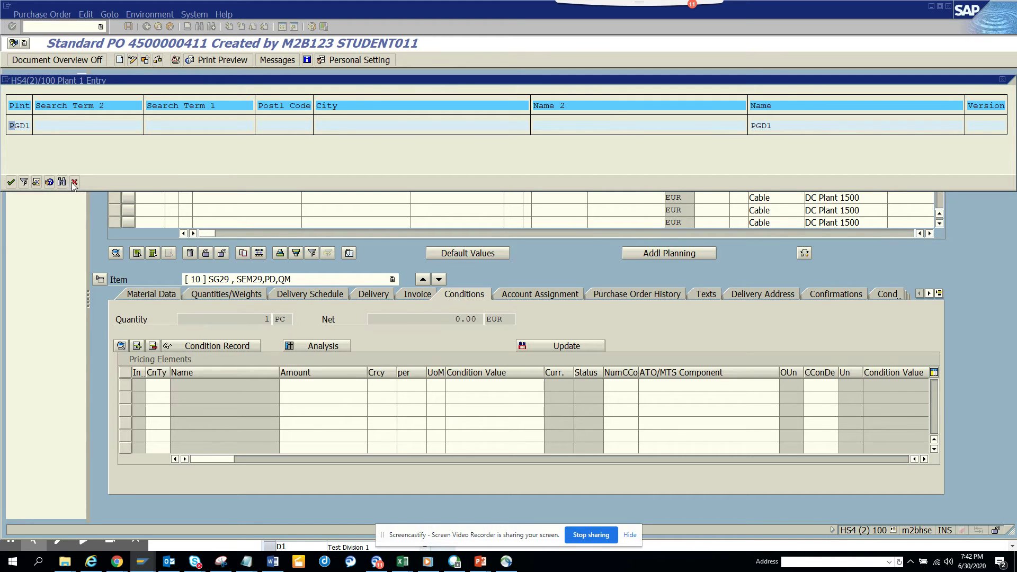
{"action": "left_click", "coordinate": [74, 183]}
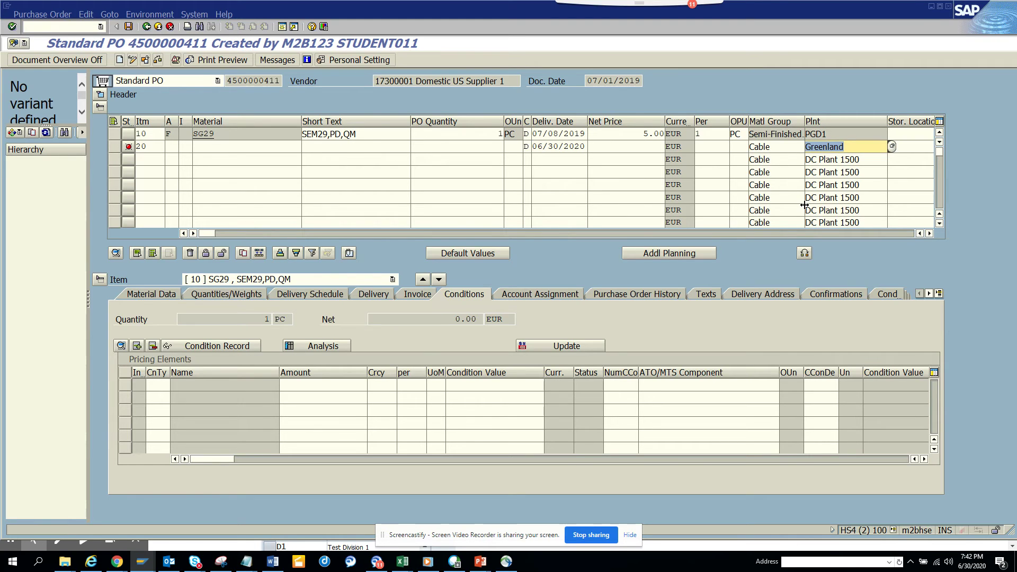
{"action": "key", "text": "alt+Tab"}
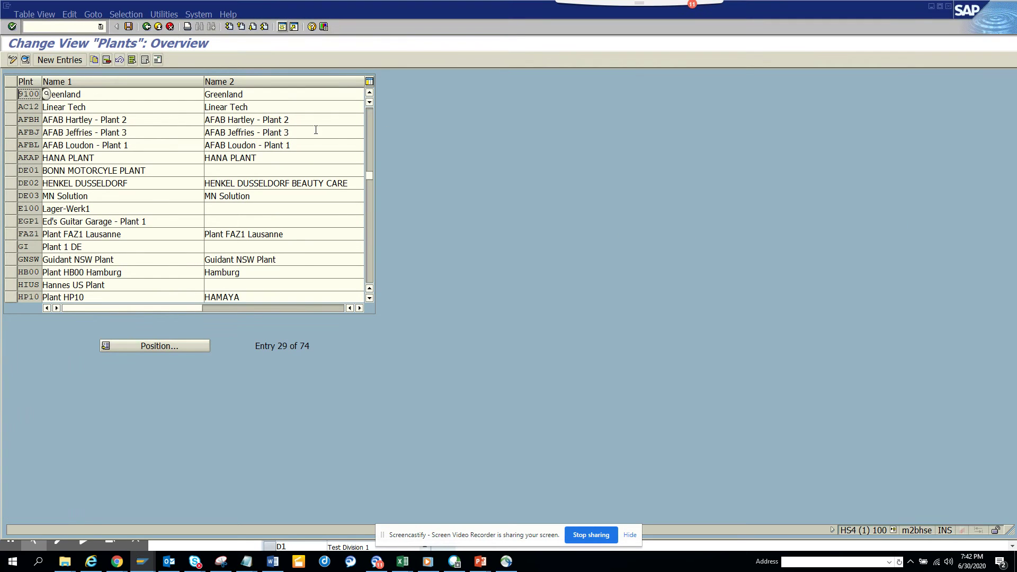
Paste the HANA PLANT code from the Plants table into item 20's plant
{"action": "left_click", "coordinate": [38, 155]}
{"action": "key", "text": "alt+Tab"}
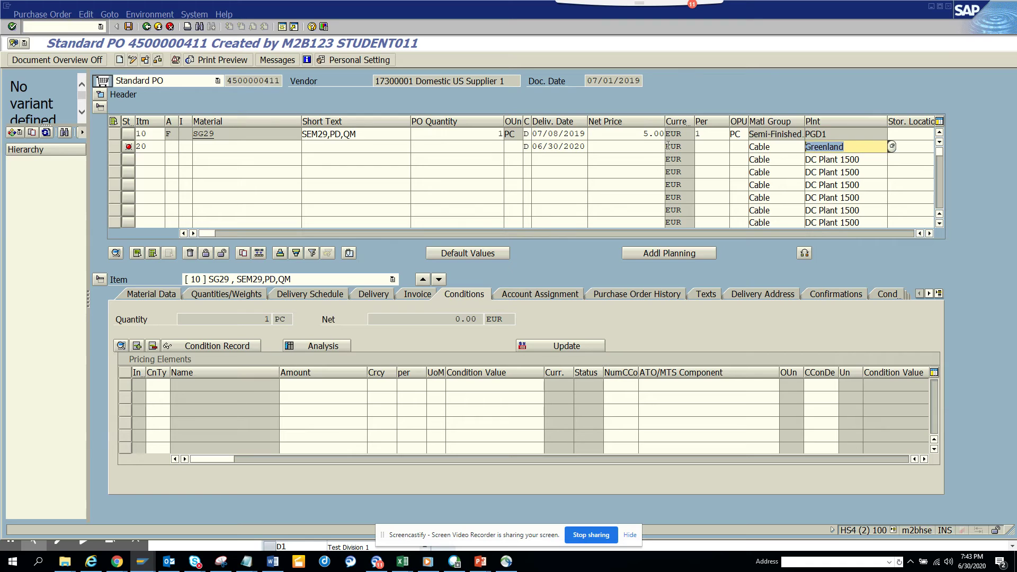
{"action": "type", "text": "AKAP"}
{"action": "key", "text": "Return"}
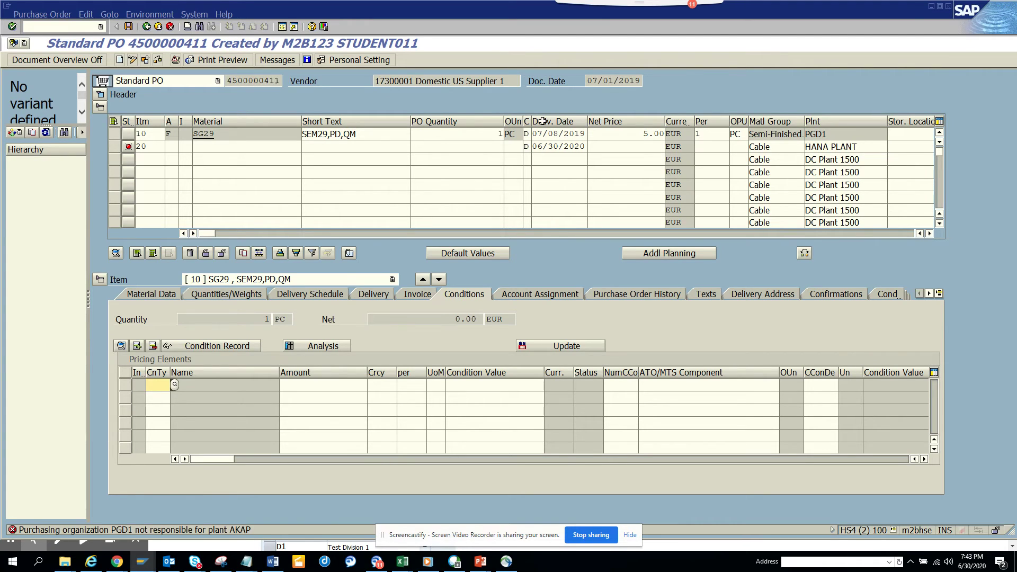
Enable Display key in the purchase order personal settings and save them
{"action": "left_click", "coordinate": [150, 14]}
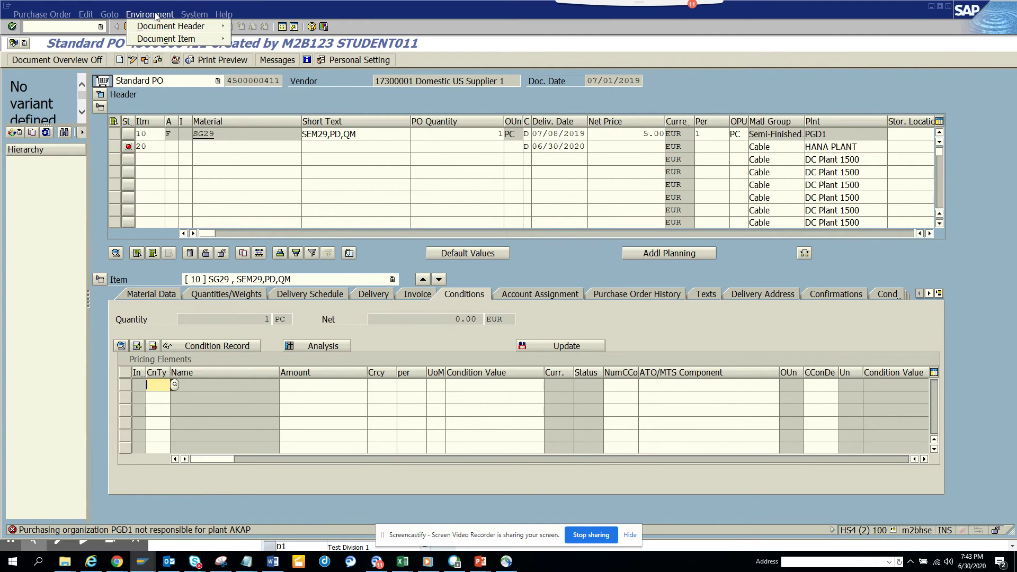
{"action": "mouse_move", "coordinate": [170, 31]}
{"action": "left_click", "coordinate": [335, 57]}
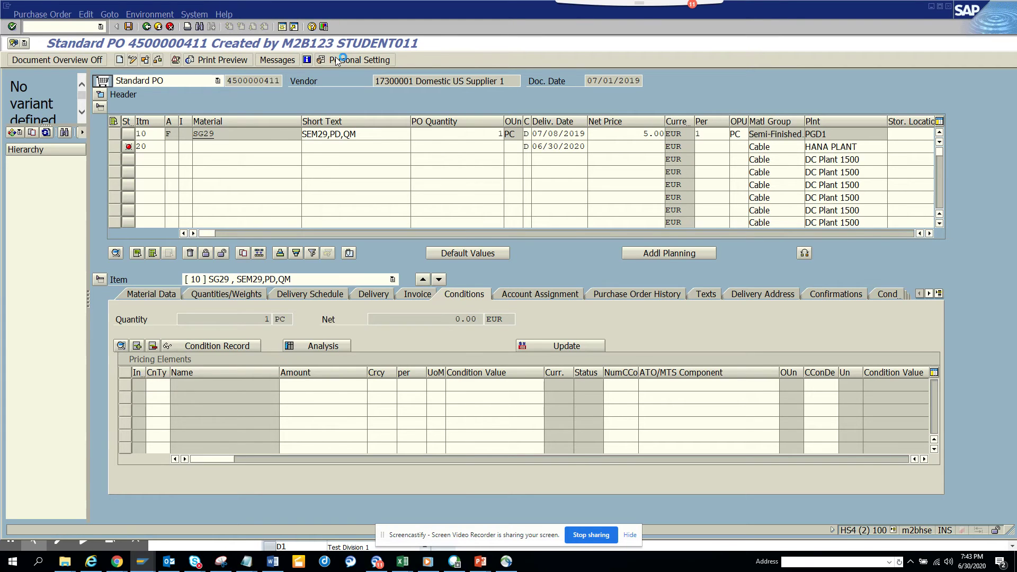
{"action": "left_click", "coordinate": [335, 57]}
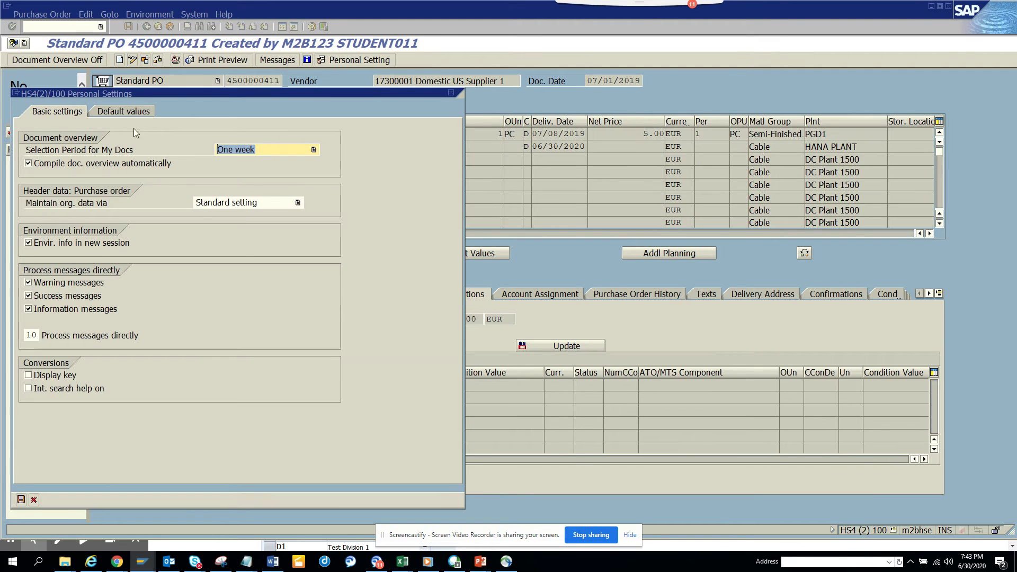
{"action": "left_click", "coordinate": [51, 376]}
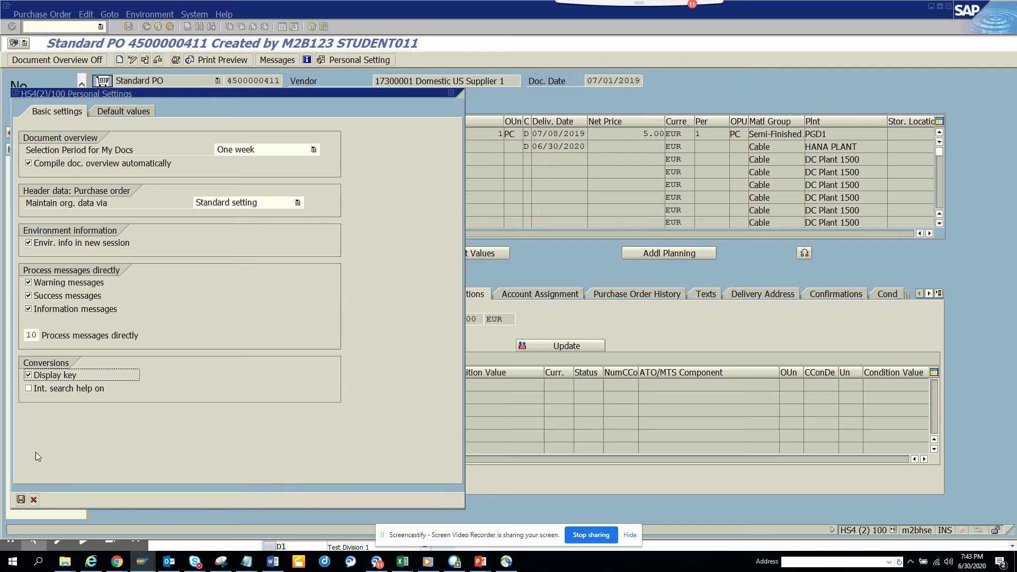
{"action": "left_click", "coordinate": [21, 500]}
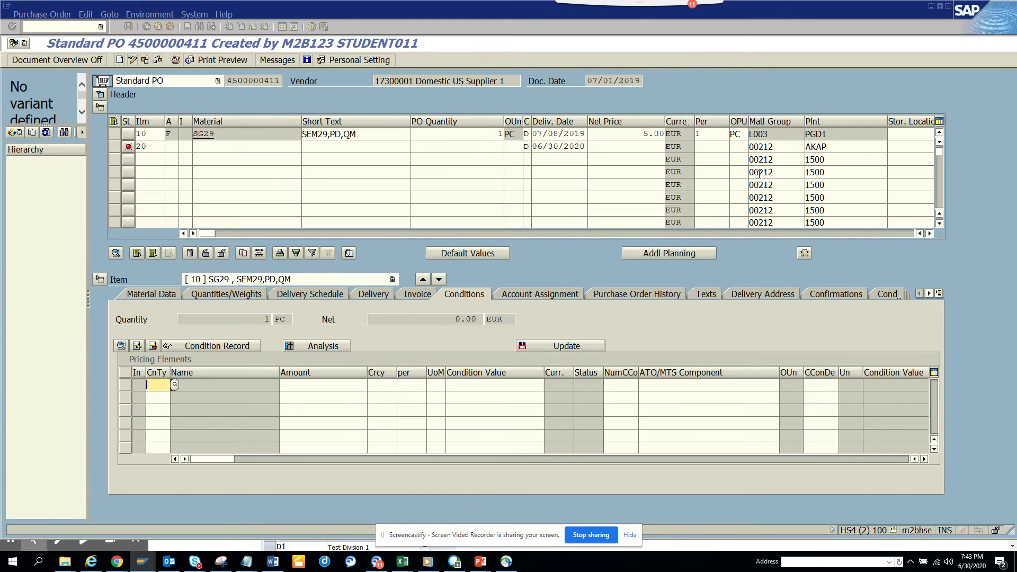
Browse all plants in item 20's plant value list, then close it without choosing one
{"action": "left_click", "coordinate": [858, 151]}
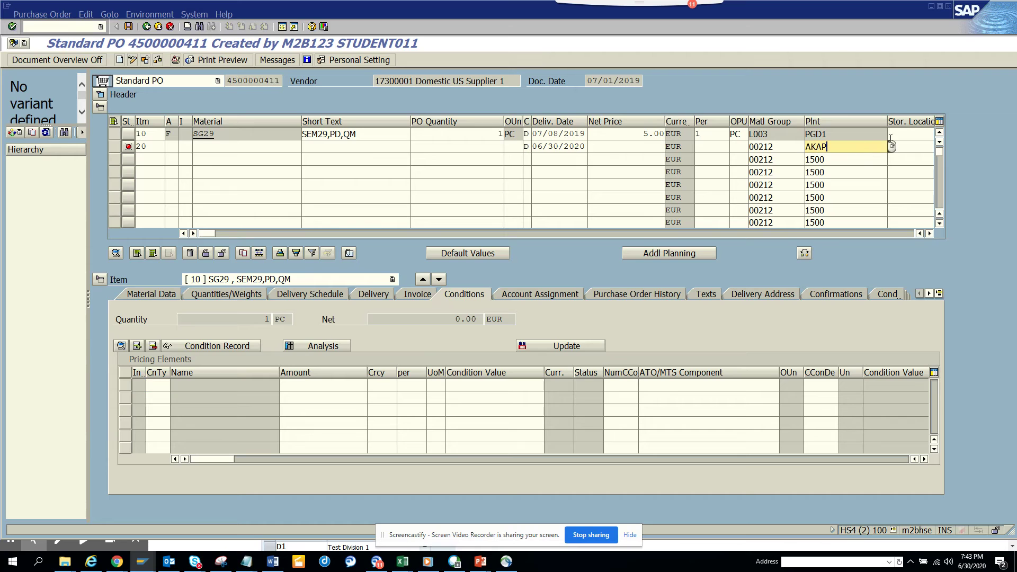
{"action": "key", "text": "Return"}
{"action": "key", "text": "F4"}
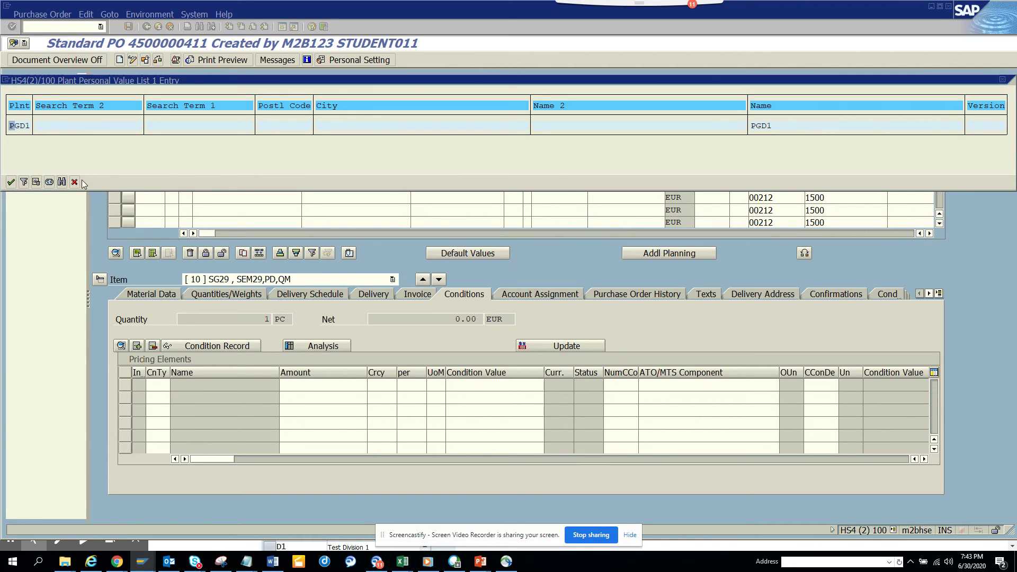
{"action": "left_click", "coordinate": [49, 182]}
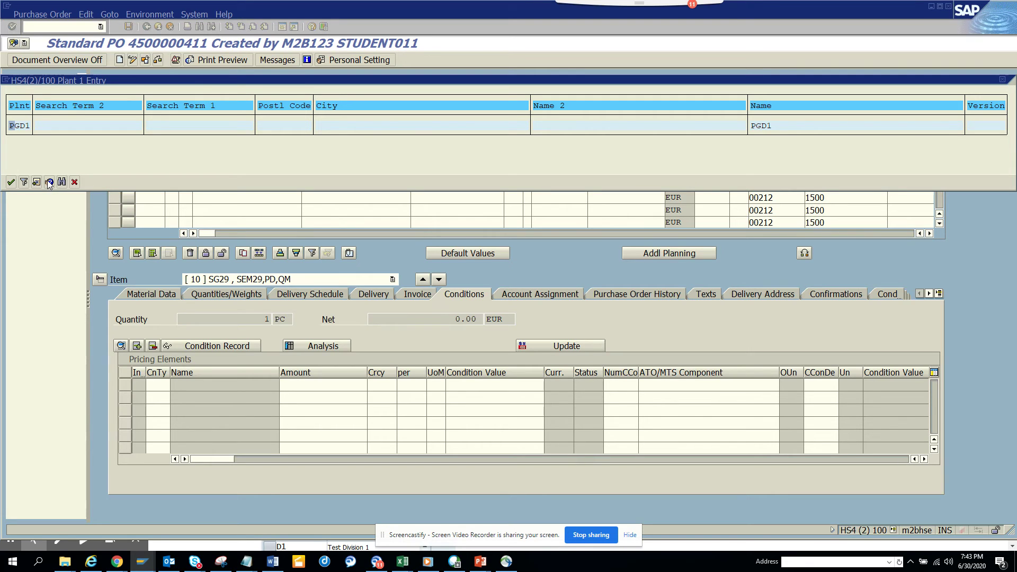
{"action": "left_click", "coordinate": [75, 182]}
Enter plant 9100 on the new item 30 and return to the plants session
{"action": "left_click", "coordinate": [853, 158]}
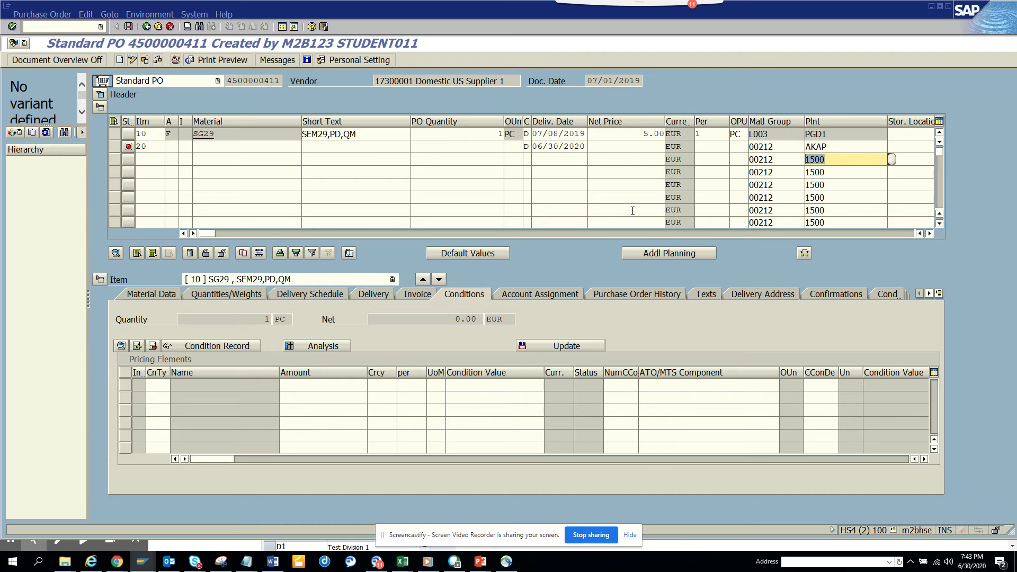
{"action": "type", "text": "9100"}
{"action": "key", "text": "Return"}
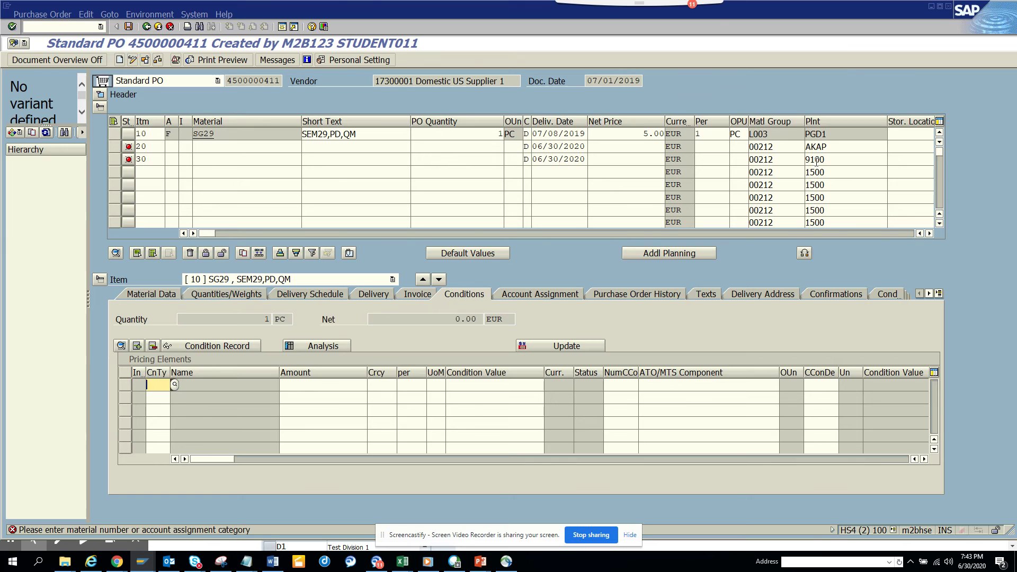
{"action": "key", "text": "alt+Tab"}
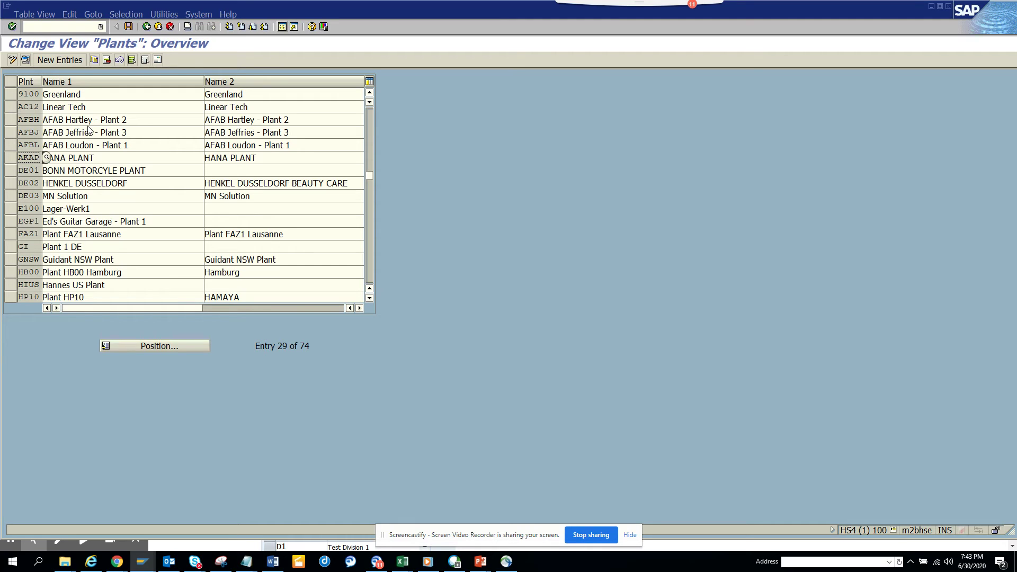
Open the address data of plant 9100 Greenland from its details view
{"action": "left_click", "coordinate": [10, 93]}
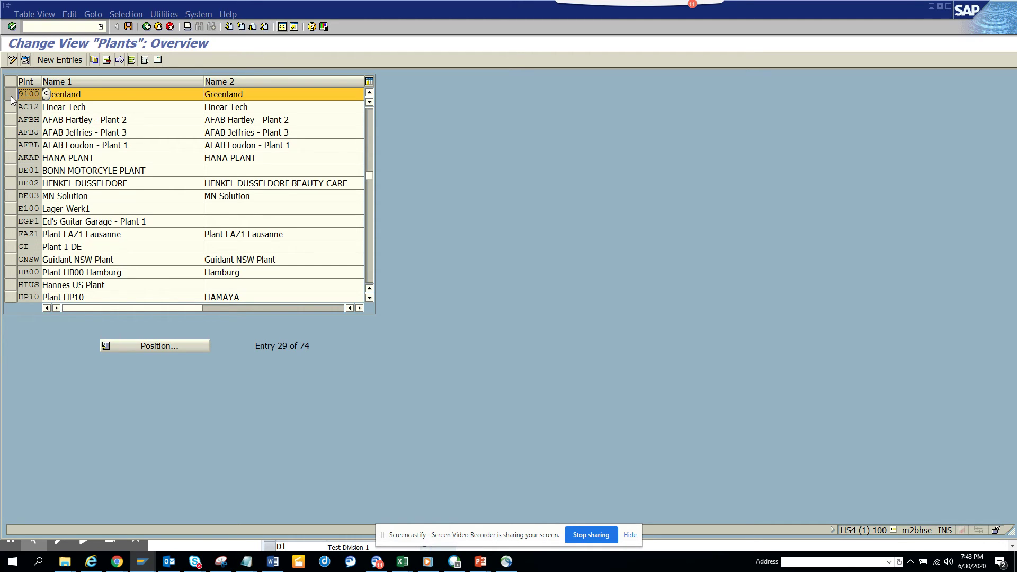
{"action": "left_click", "coordinate": [30, 62]}
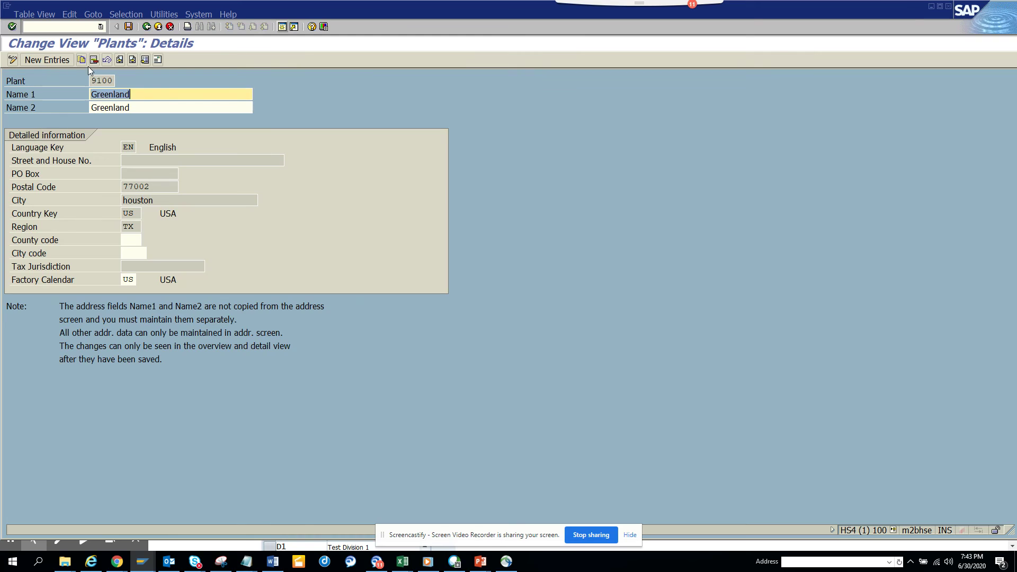
{"action": "left_click", "coordinate": [158, 59]}
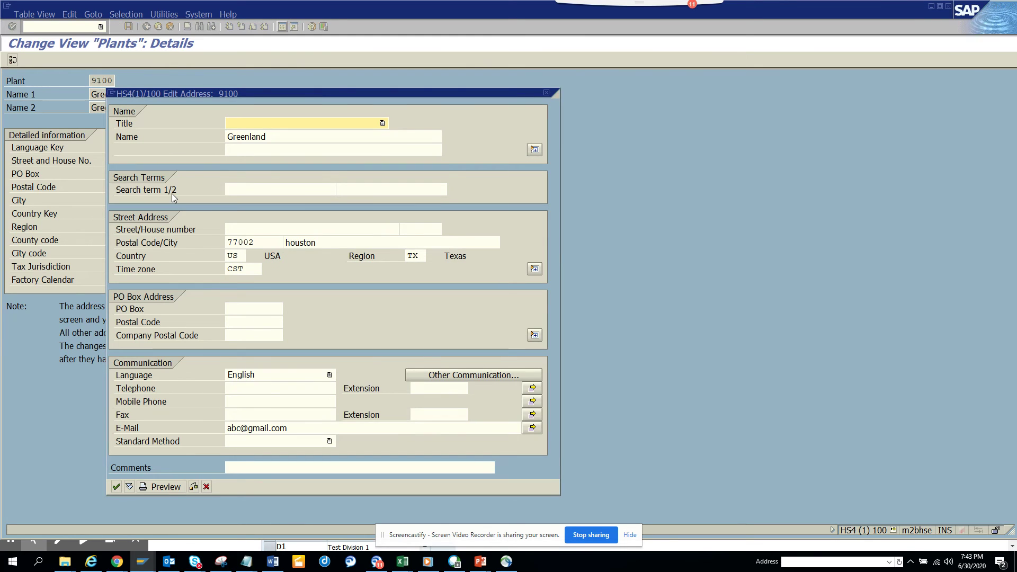
Set Search term 1 and 2 to 'greenland', save plant 9100, and start a new session
{"action": "left_click", "coordinate": [277, 192]}
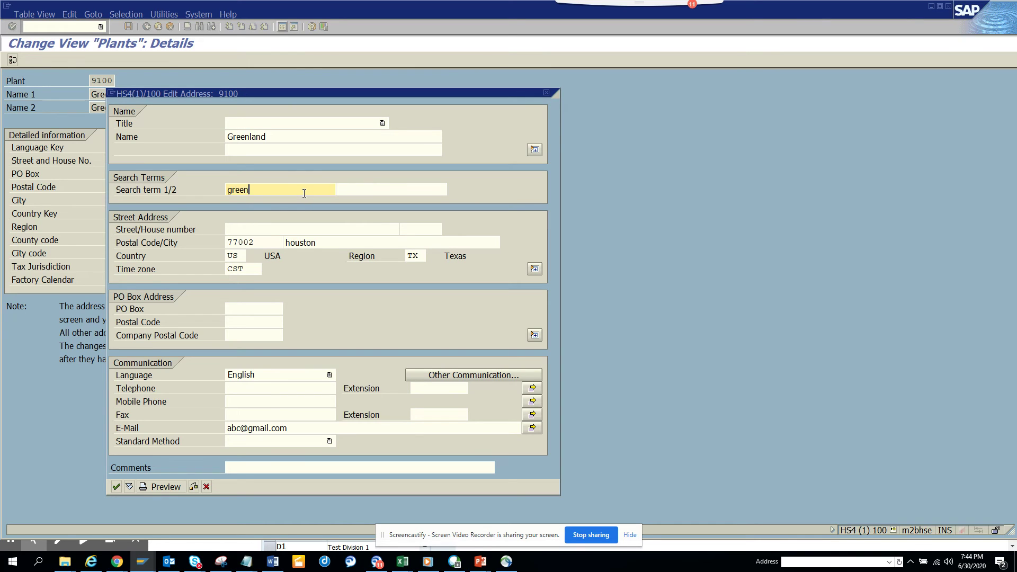
{"action": "type", "text": "greenland"}
{"action": "key", "text": "Tab"}
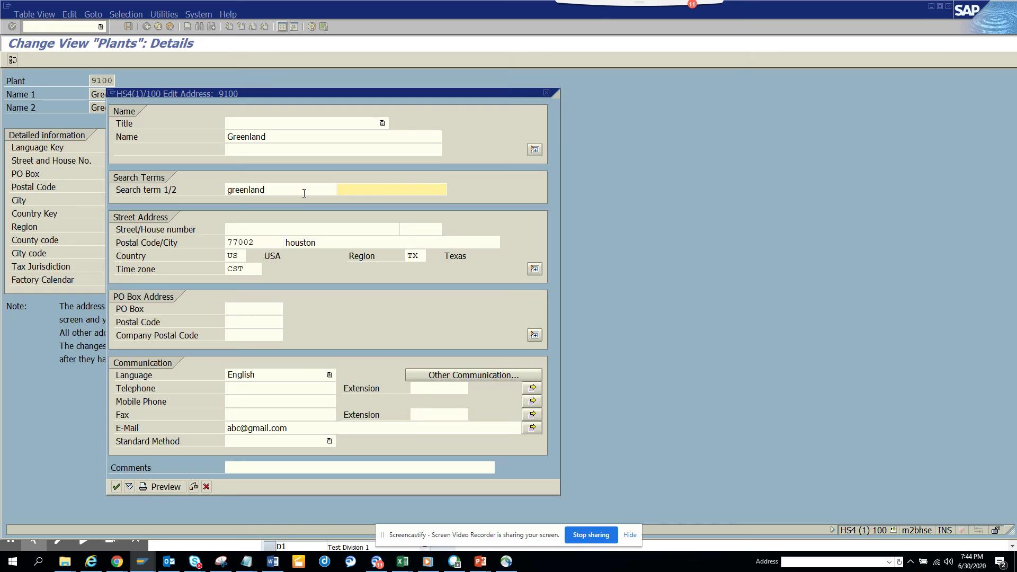
{"action": "type", "text": "greenland"}
{"action": "left_click", "coordinate": [116, 486]}
{"action": "left_click", "coordinate": [129, 28]}
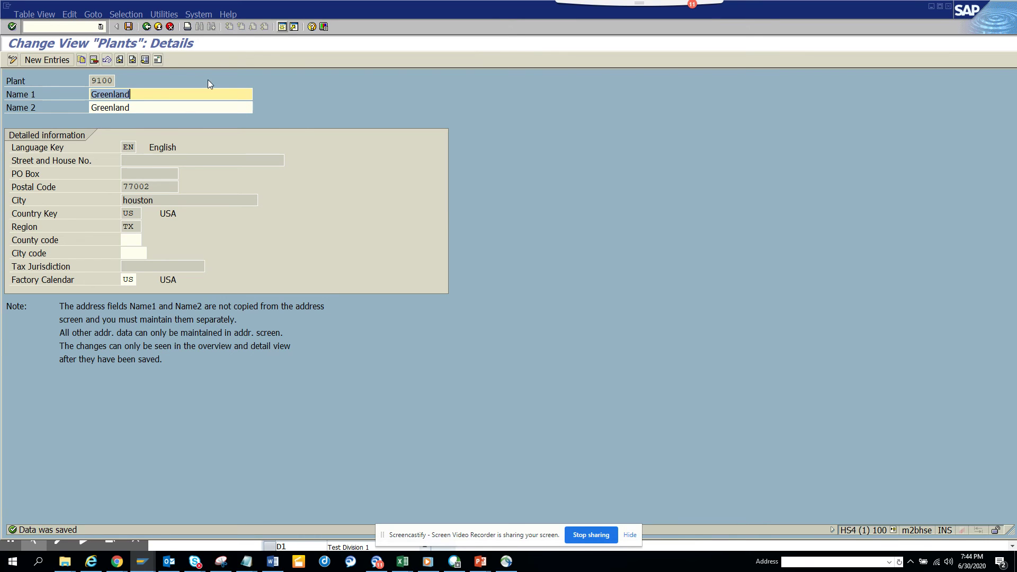
{"action": "left_click", "coordinate": [282, 27]}
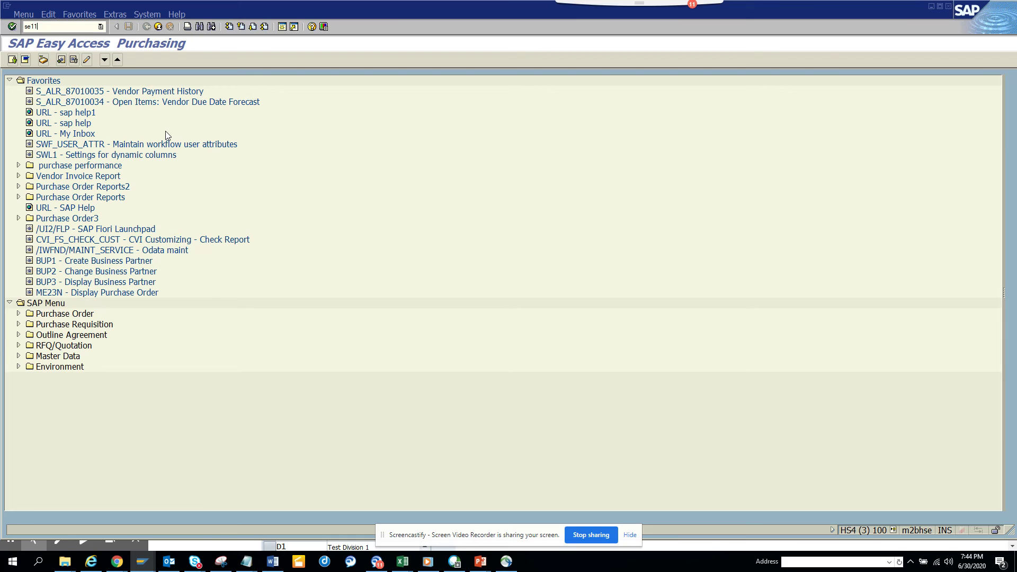
Display table T001W in SE11 and open search help H_T001W_C from its Input Help/Check tab
{"action": "type", "text": "se11"}
{"action": "key", "text": "Return"}
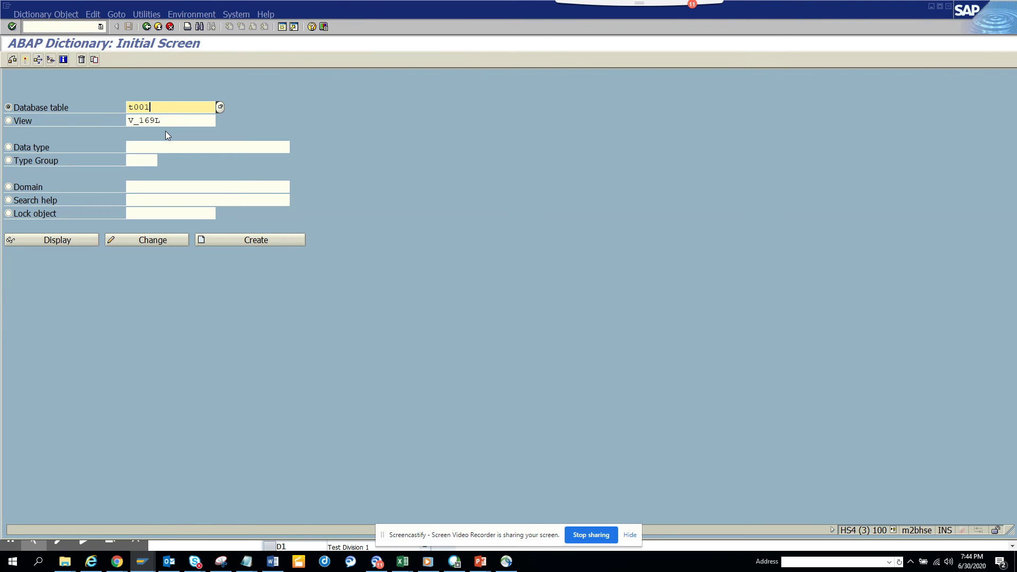
{"action": "type", "text": "w"}
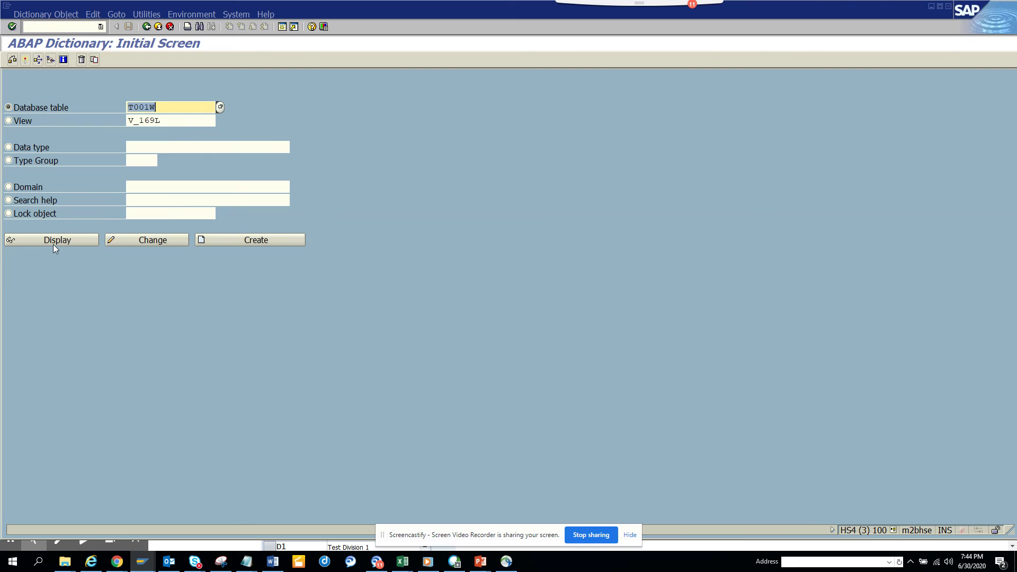
{"action": "left_click", "coordinate": [57, 240]}
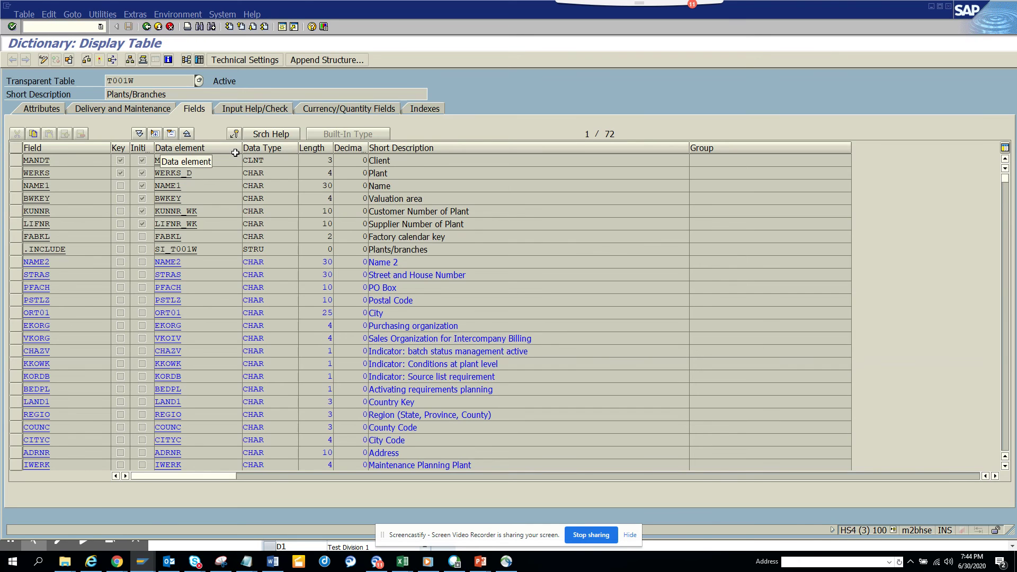
{"action": "left_click", "coordinate": [255, 109]}
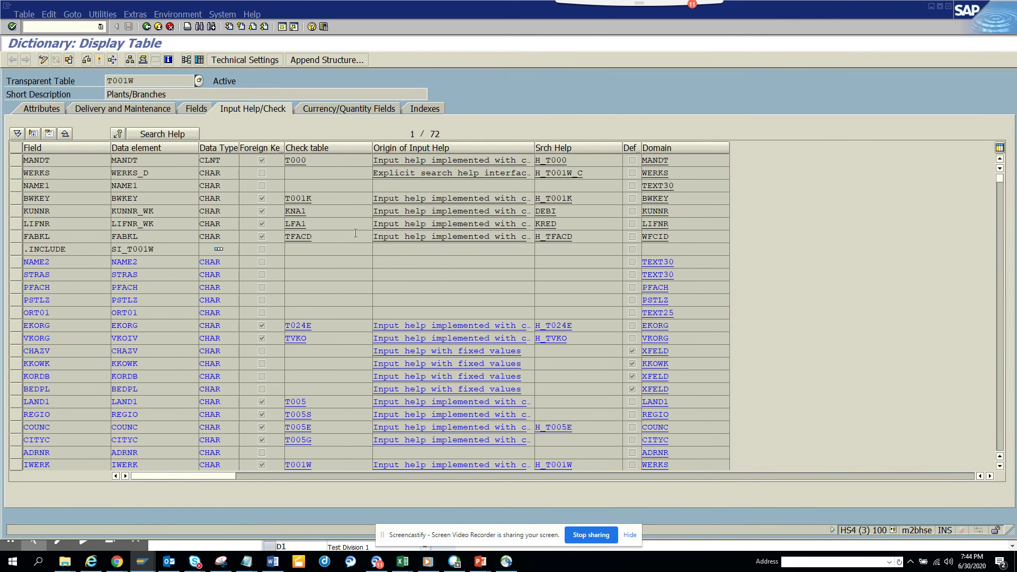
{"action": "double_click", "coordinate": [571, 173]}
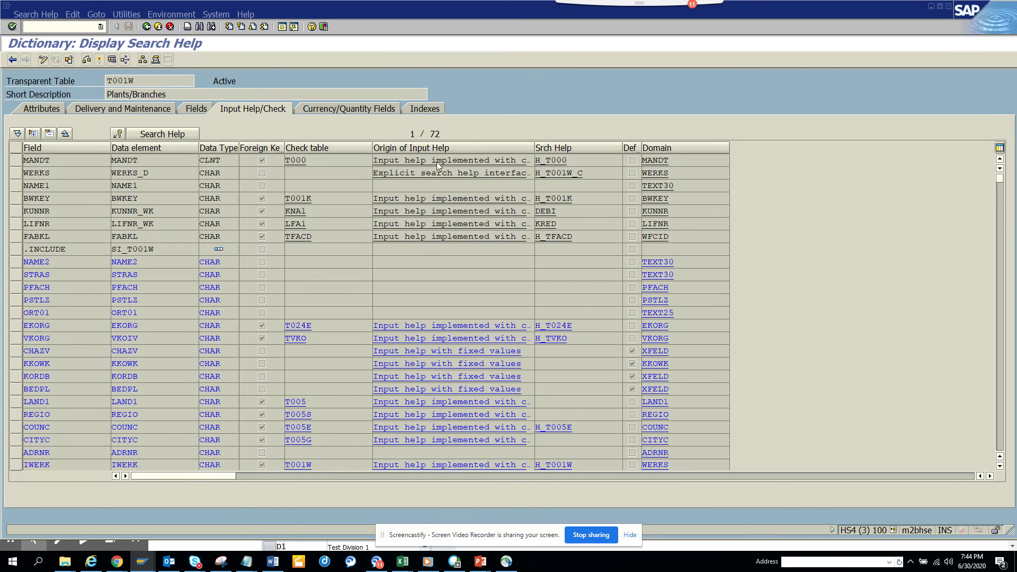
Run an unrestricted test of H_T001W_C's included search helps and close the hit list
{"action": "left_click", "coordinate": [170, 107]}
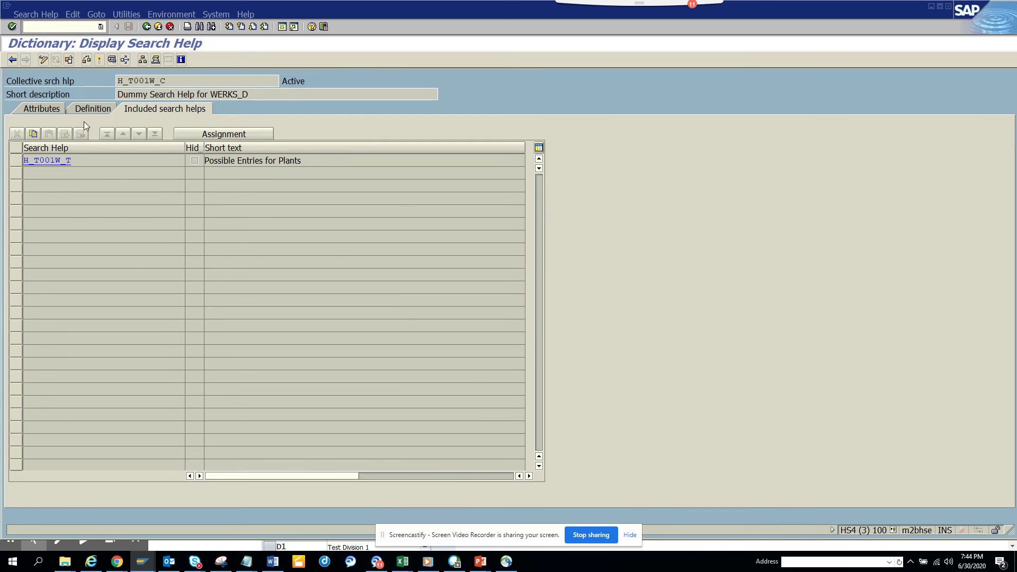
{"action": "left_click", "coordinate": [110, 63]}
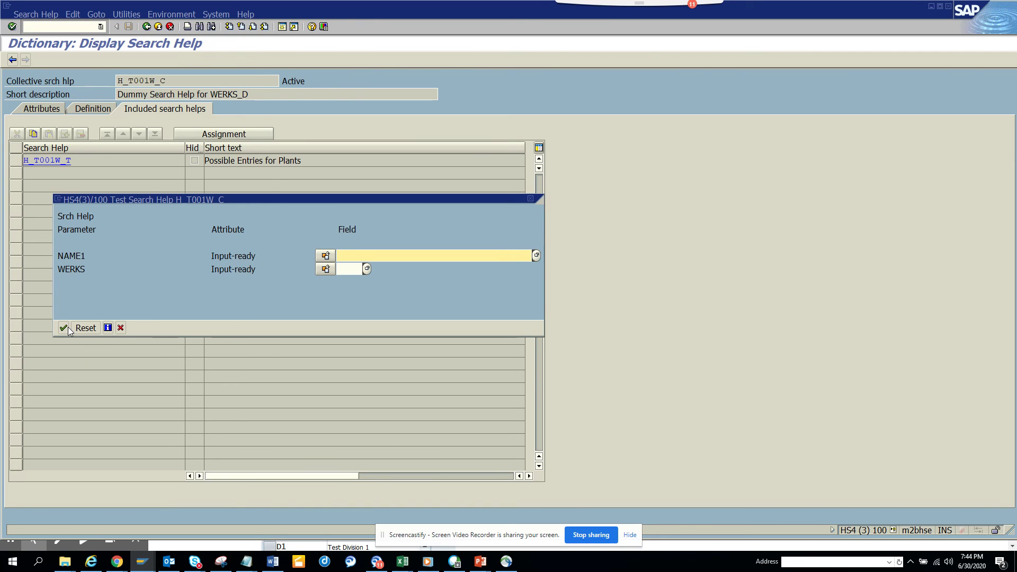
{"action": "left_click", "coordinate": [68, 327]}
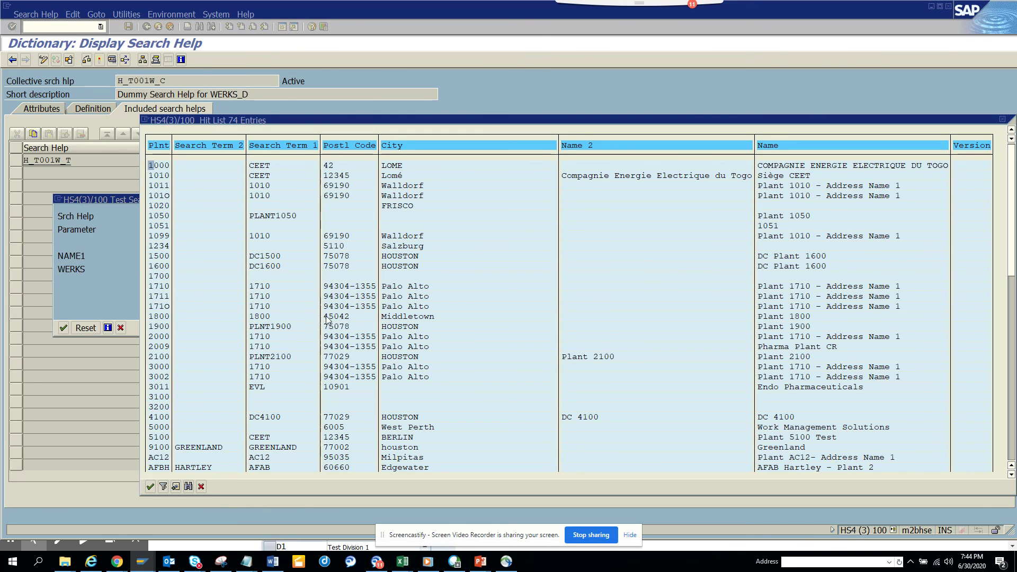
{"action": "left_click", "coordinate": [201, 487]}
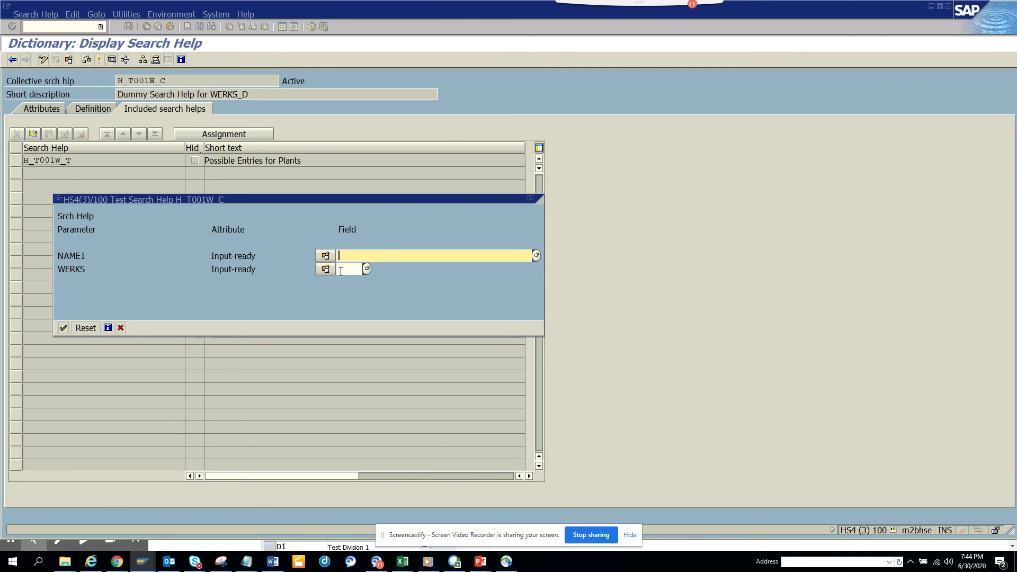
Test the search help with WERKS 9100 and locate plant 9100's GREENLAND search terms in the hit list
{"action": "type", "text": "910"}
{"action": "key", "text": "BackSpace"}
{"action": "key", "text": "BackSpace"}
{"action": "key", "text": "BackSpace"}
{"action": "key", "text": "Tab"}
{"action": "type", "text": "9100"}
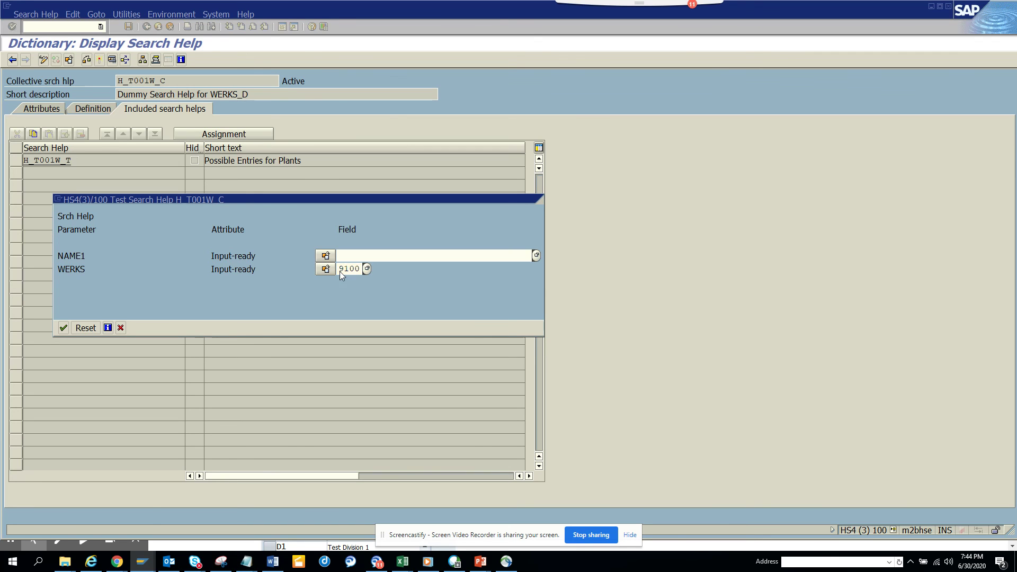
{"action": "key", "text": "Return"}
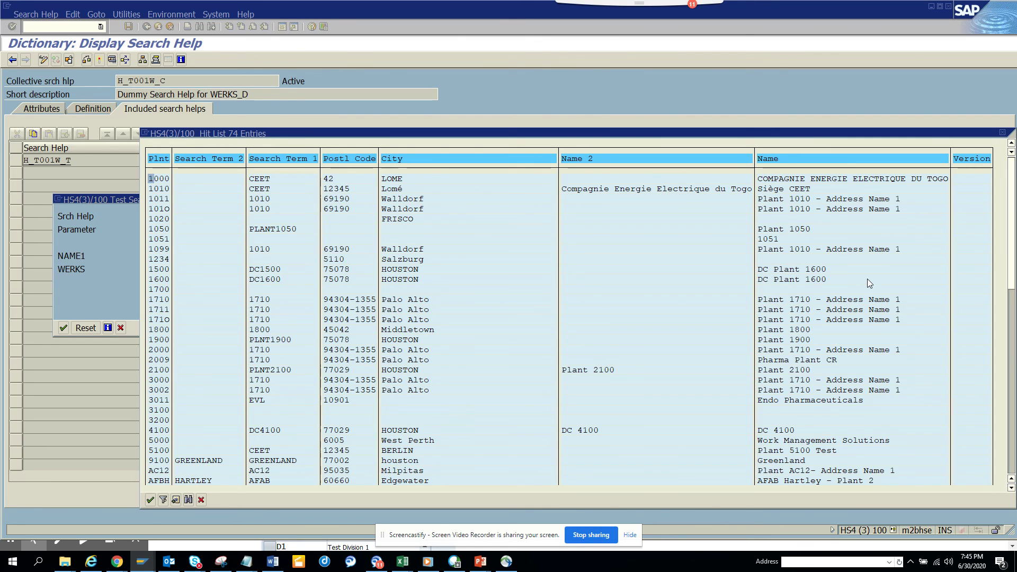
{"action": "left_click", "coordinate": [1013, 401]}
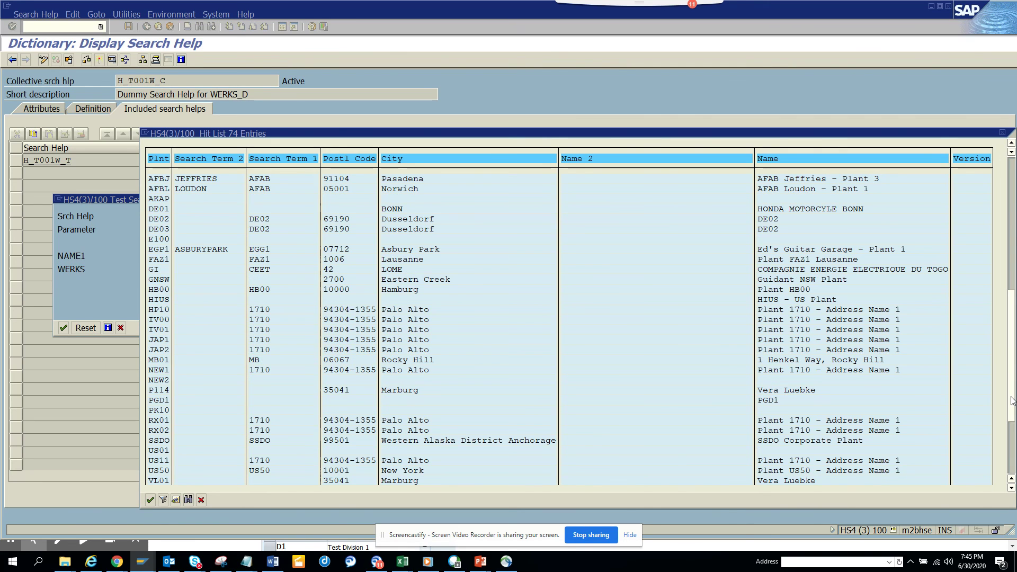
{"action": "left_click", "coordinate": [1013, 254]}
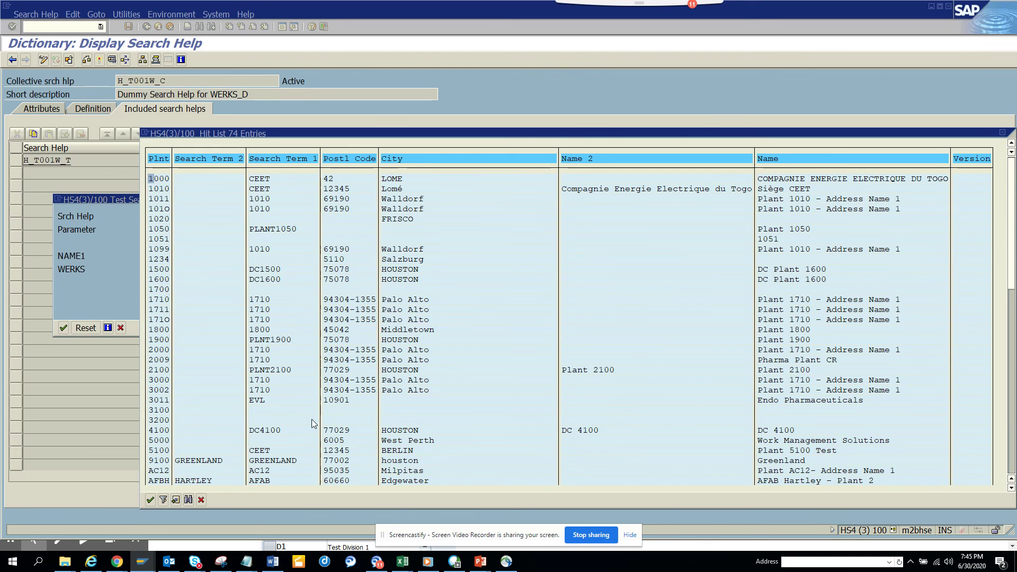
{"action": "left_click", "coordinate": [210, 462]}
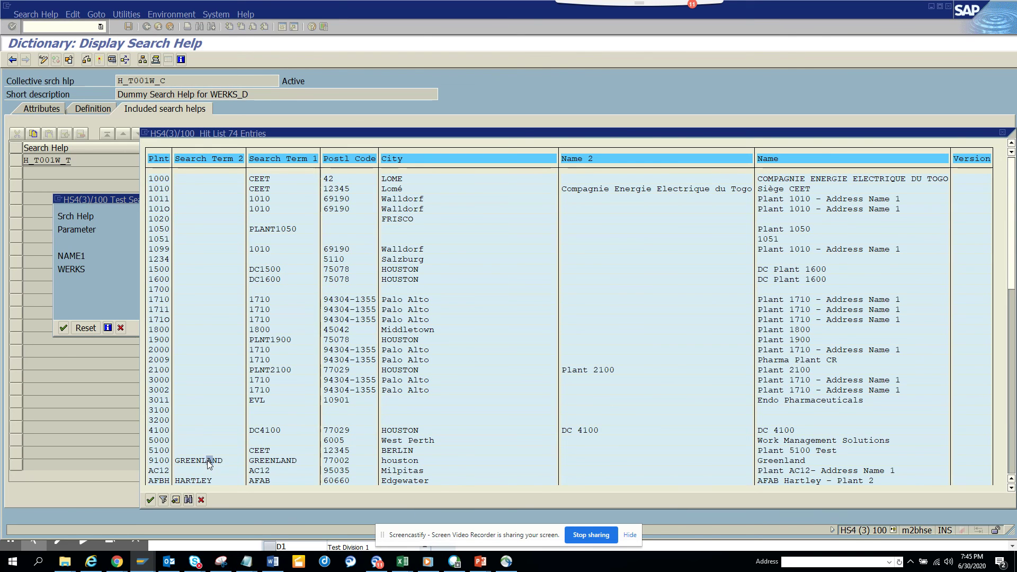
{"action": "left_click", "coordinate": [278, 462]}
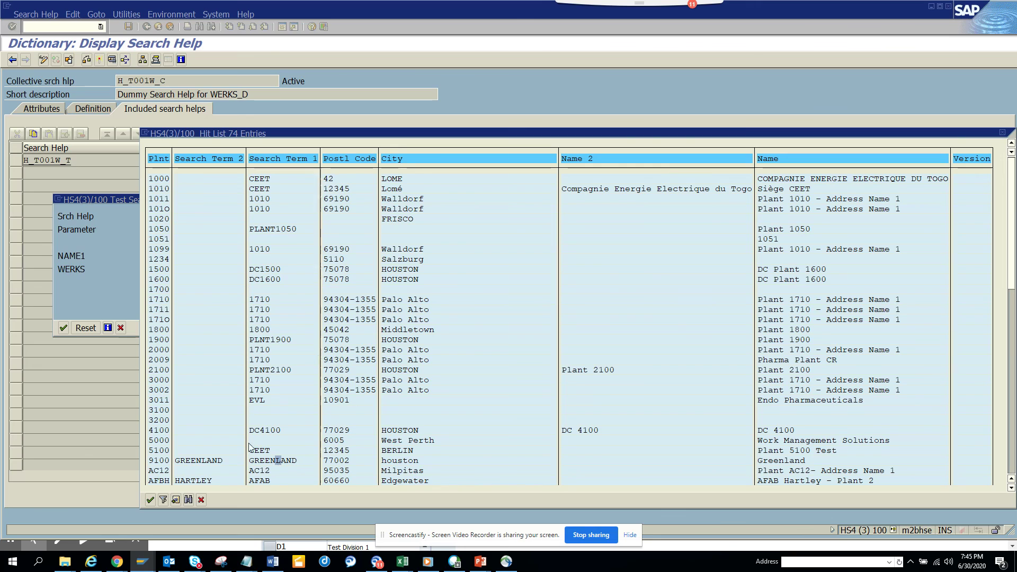